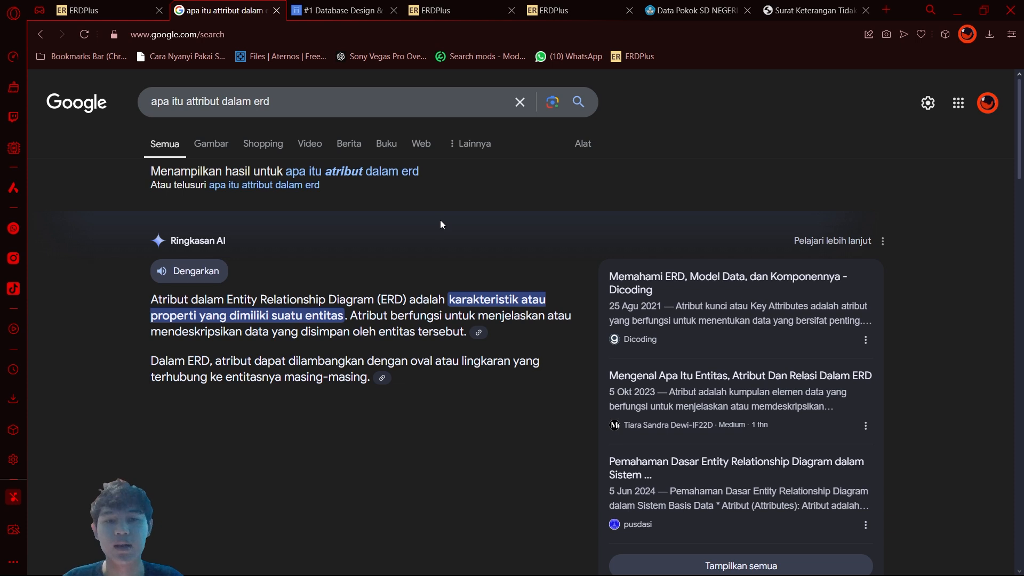
Step: Read the definition of an ERD attribute in the Google results, highlighting its key phrase, and return to the blank ERDPlus diagram
click(134, 4)
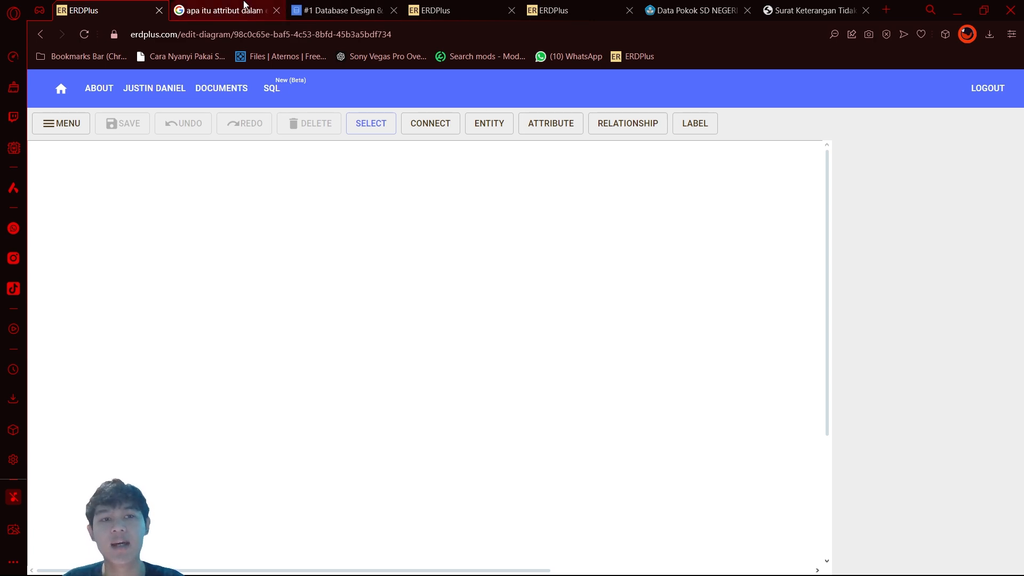
click(224, 10)
scroll(465, 317, down, 3)
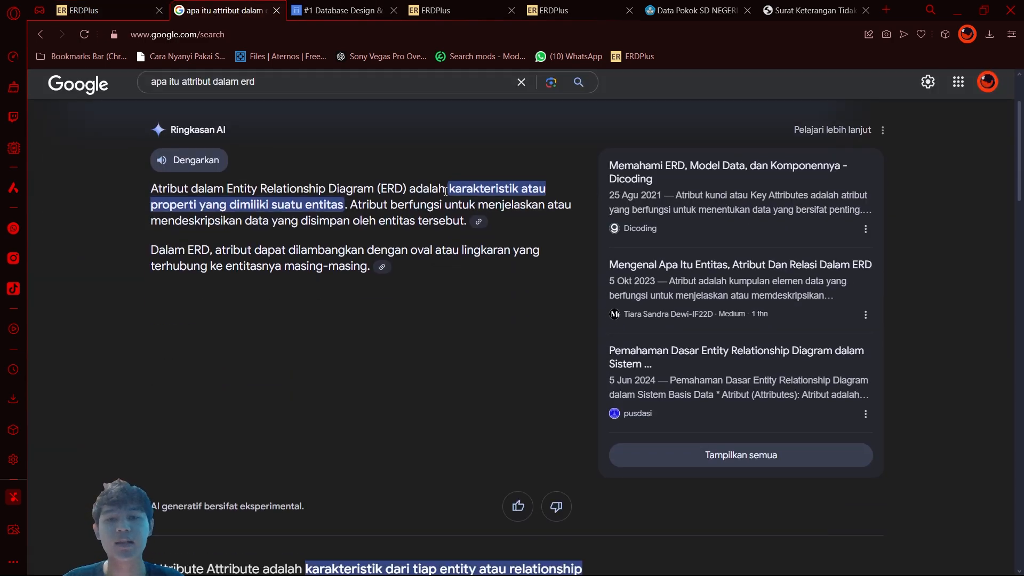
drag(445, 188, 312, 208)
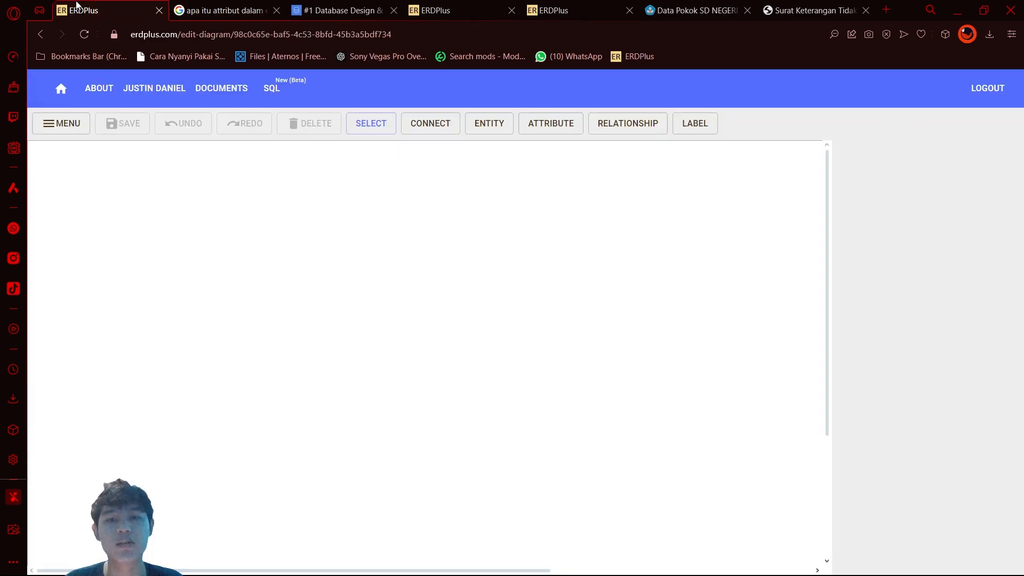
click(78, 7)
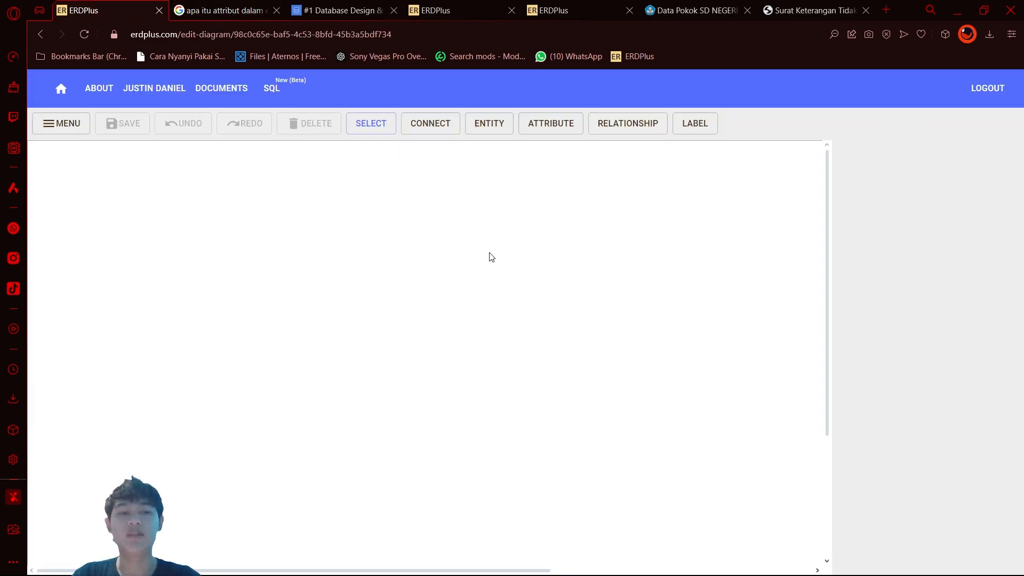
click(224, 10)
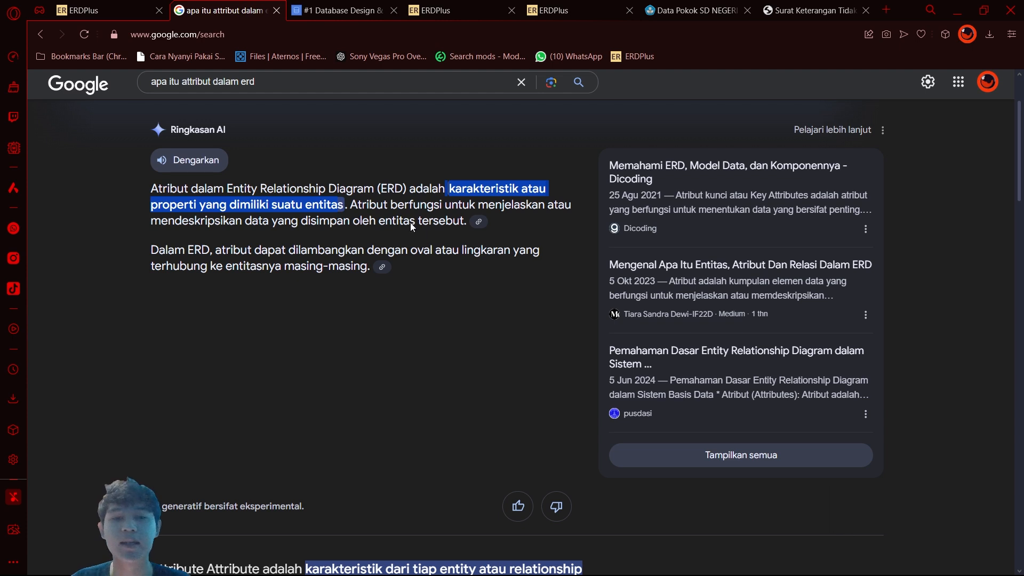
click(119, 5)
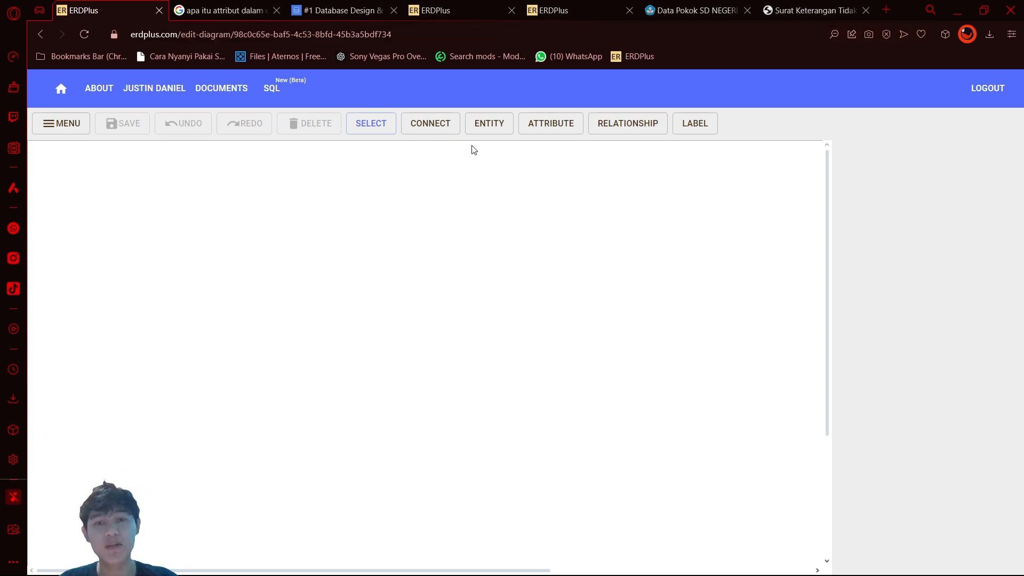
Step: Place three entities side by side in a row across the upper part of the blank diagram
click(493, 128)
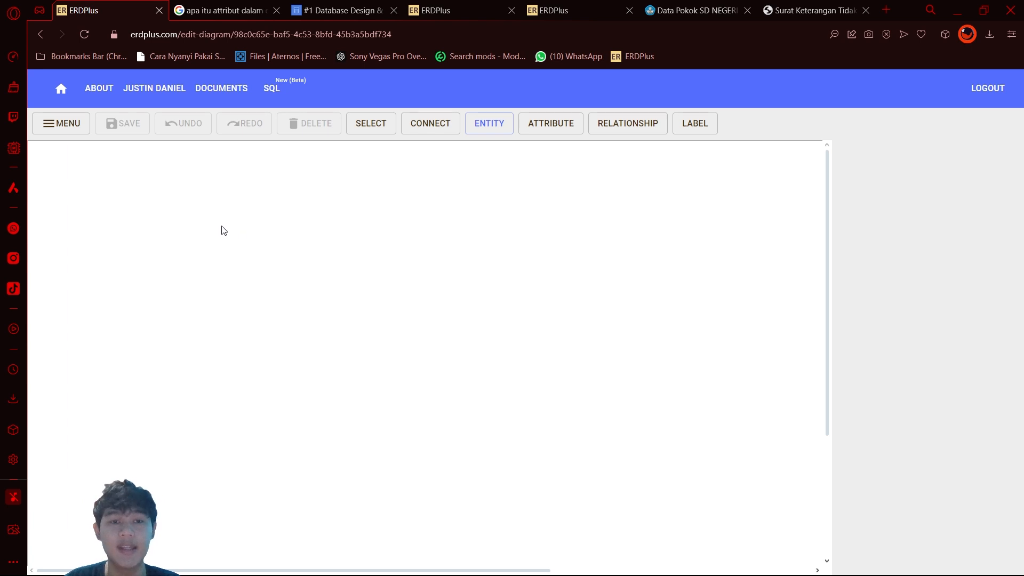
click(197, 213)
click(477, 126)
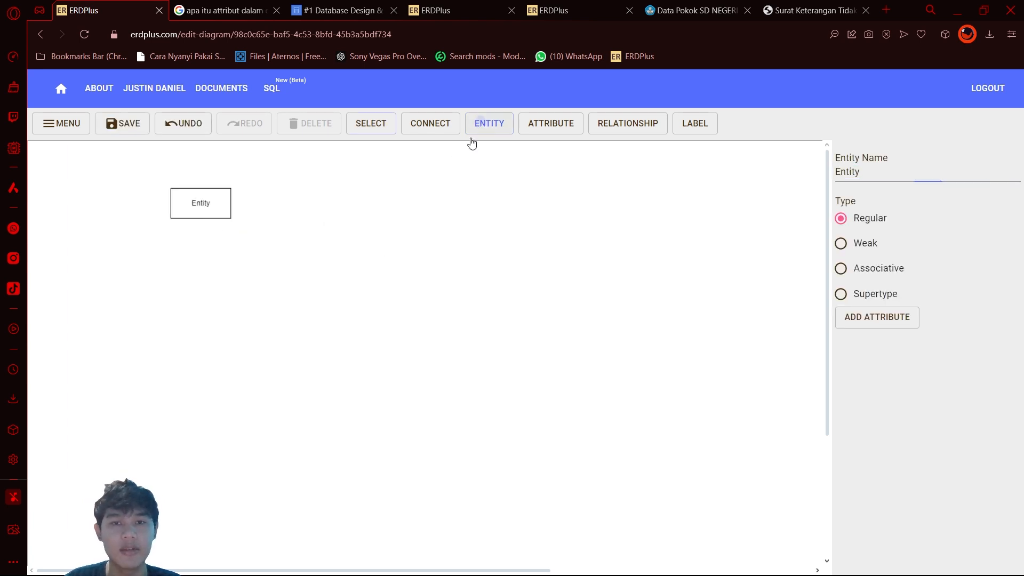
click(363, 211)
click(486, 130)
click(555, 203)
Step: Place three more entities in a second row below the first and align the last one with its row
click(486, 128)
click(197, 353)
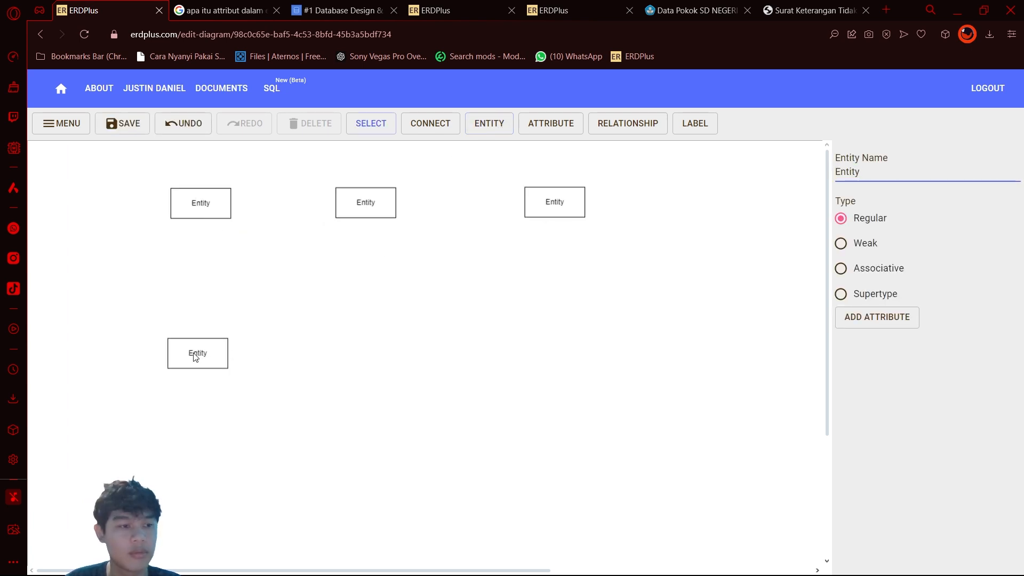
click(487, 128)
click(357, 347)
click(490, 128)
click(545, 339)
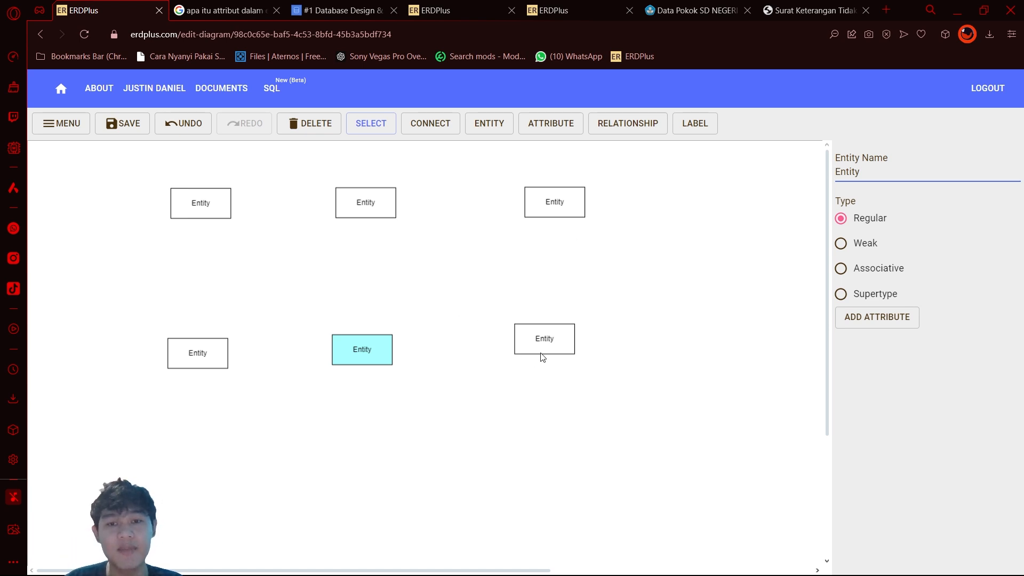
drag(543, 354, 544, 369)
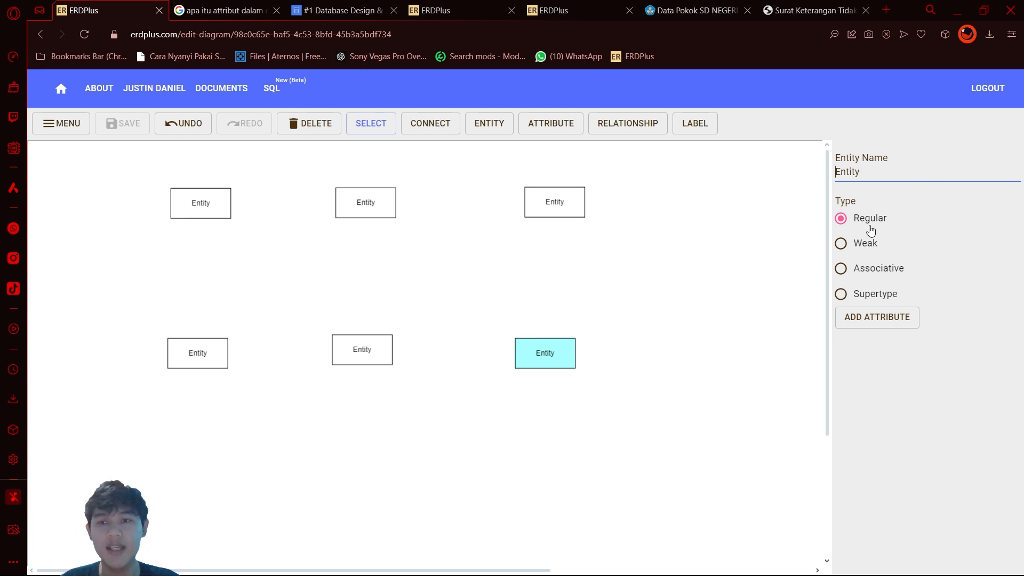
Step: Rename the lower-right entity Pasien
key(BackSpace)
key(BackSpace)
key(BackSpace)
key(BackSpace)
key(BackSpace)
key(BackSpace)
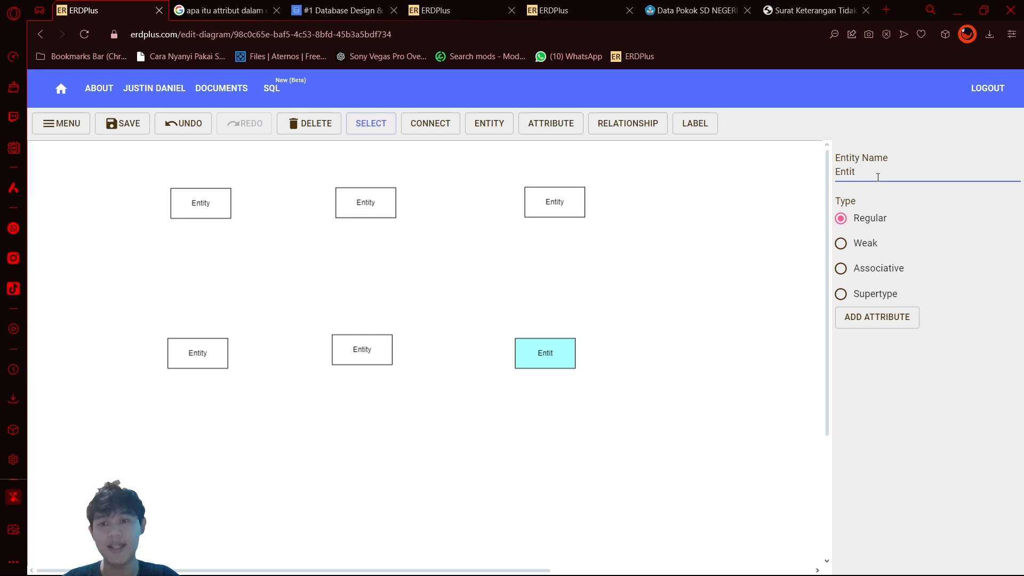
text(Pasien)
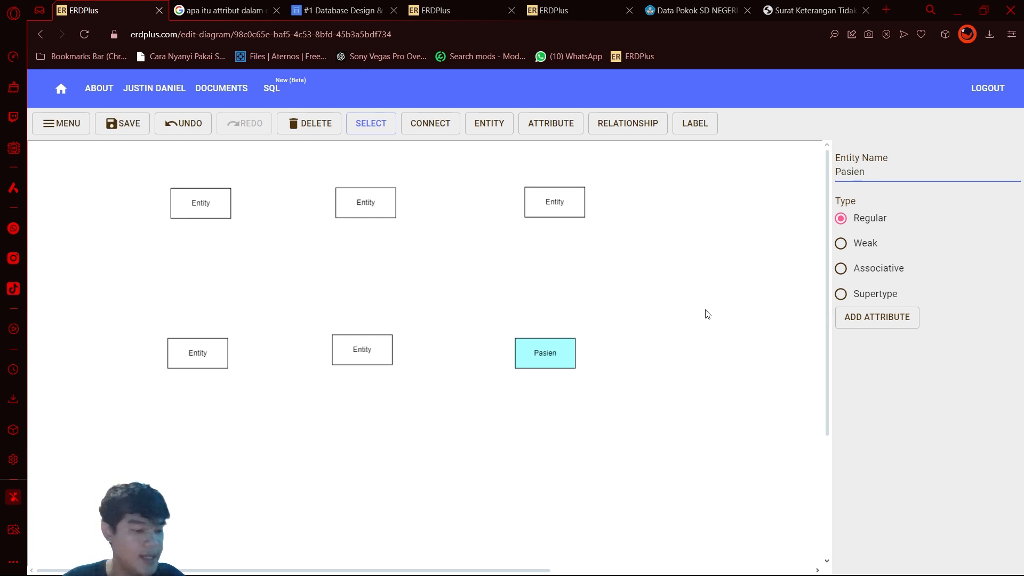
Step: Rename the upper-right entity Dokter
click(564, 199)
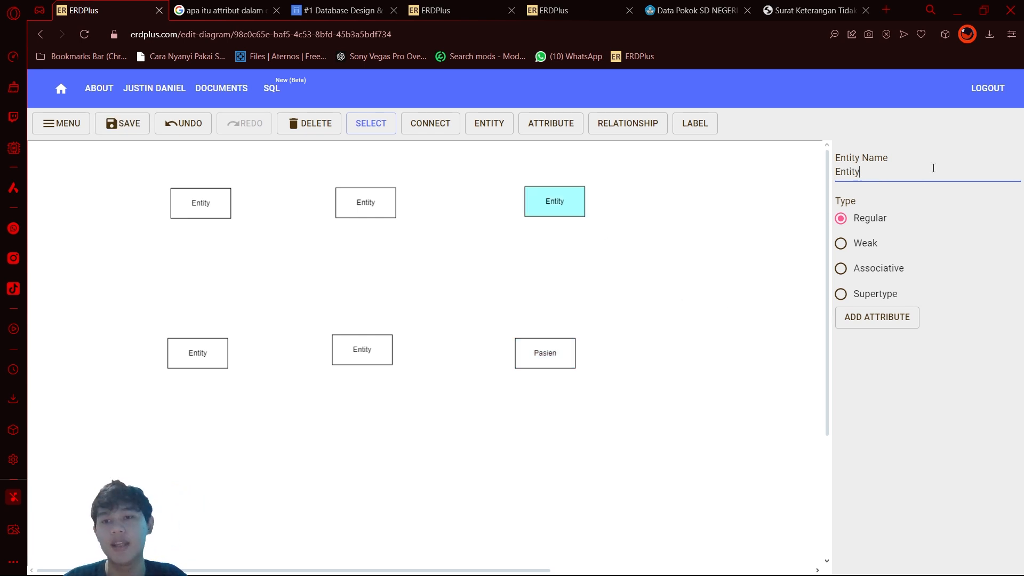
key(BackSpace)
key(BackSpace)
key(BackSpace)
key(BackSpace)
key(BackSpace)
key(BackSpace)
text(Dokter)
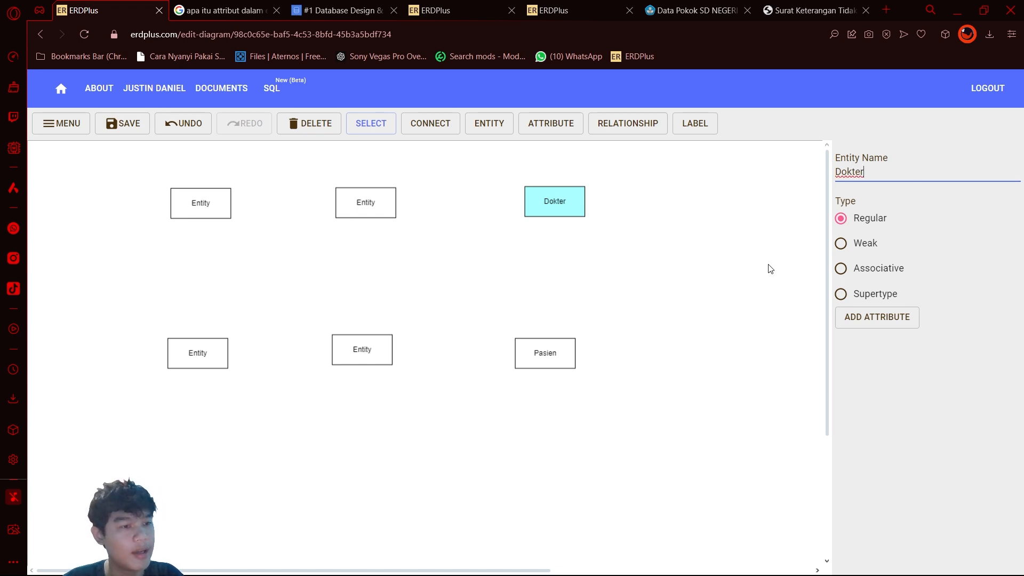
Step: Rename the upper-middle entity Administrator and the upper-left entity Dokter_Admin
click(374, 214)
key(BackSpace)
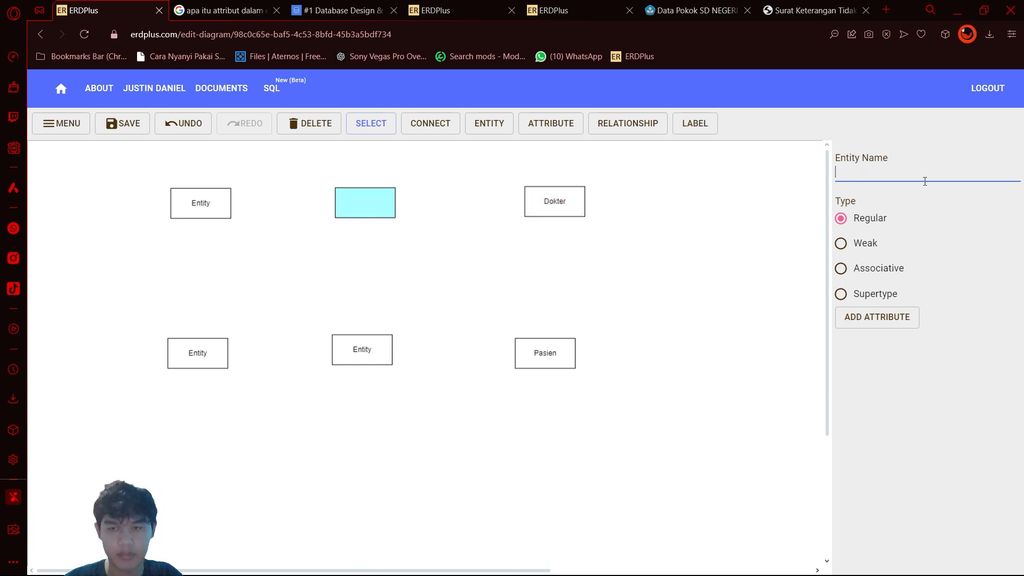
text(Administrator)
click(201, 203)
click(974, 170)
key(BackSpace)
key(BackSpace)
key(BackSpace)
key(BackSpace)
text(Dokter_Admin)
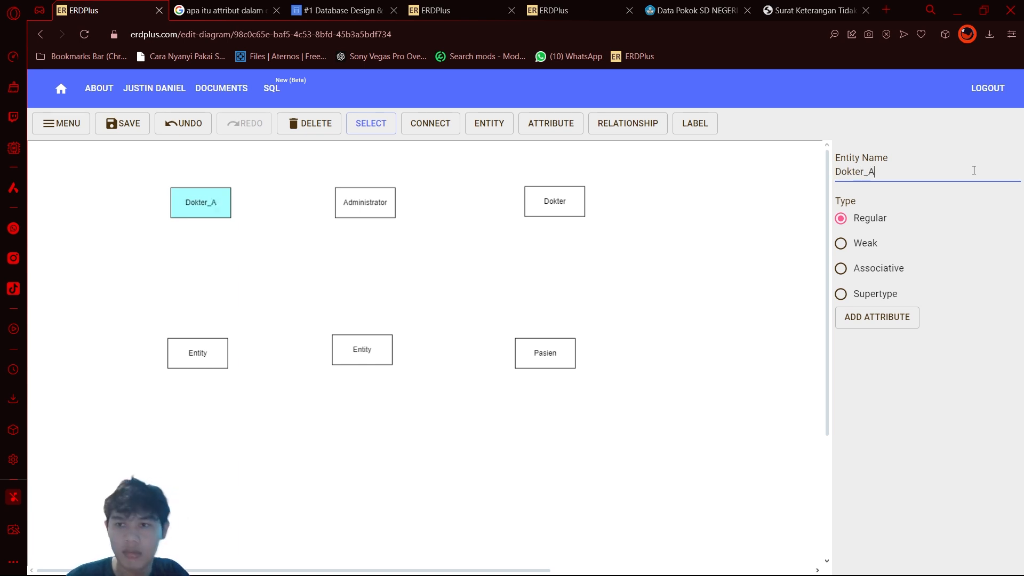
Step: Rename the lower-left entity Dokter and the lower-middle entity Pasien_Dokter
click(101, 347)
drag(198, 353, 202, 354)
text(Dokter)
click(362, 350)
key(BackSpace)
key(BackSpace)
key(BackSpace)
key(BackSpace)
key(BackSpace)
text(Pasien_Dokter)
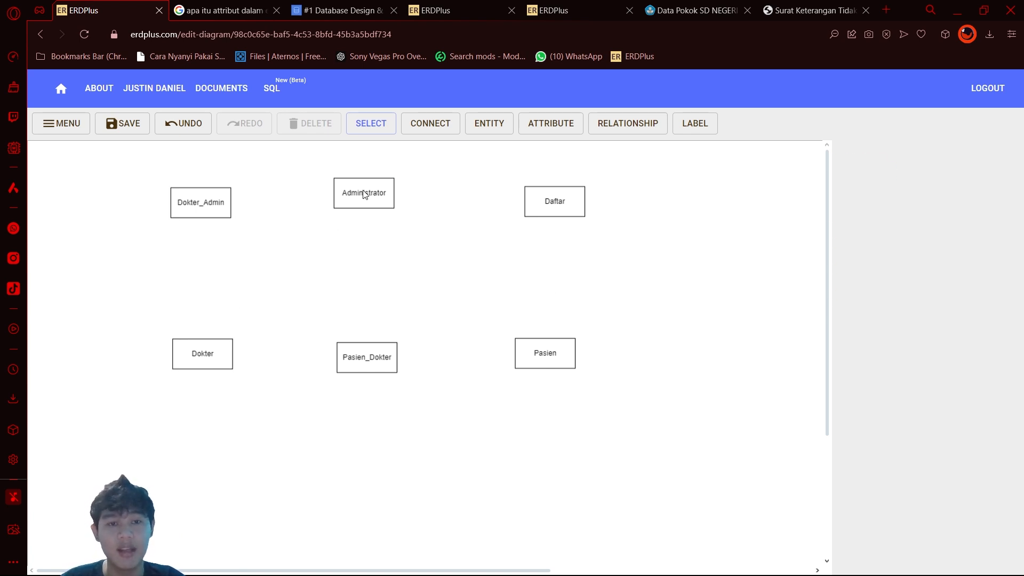
Step: Align the Administrator, Pasien_Dokter and Dokter entities with their neighbours in the two-row layout
drag(362, 191, 377, 201)
mouse_move(372, 370)
mouse_down()
mouse_move(389, 364)
mouse_move(380, 361)
mouse_up()
click(223, 356)
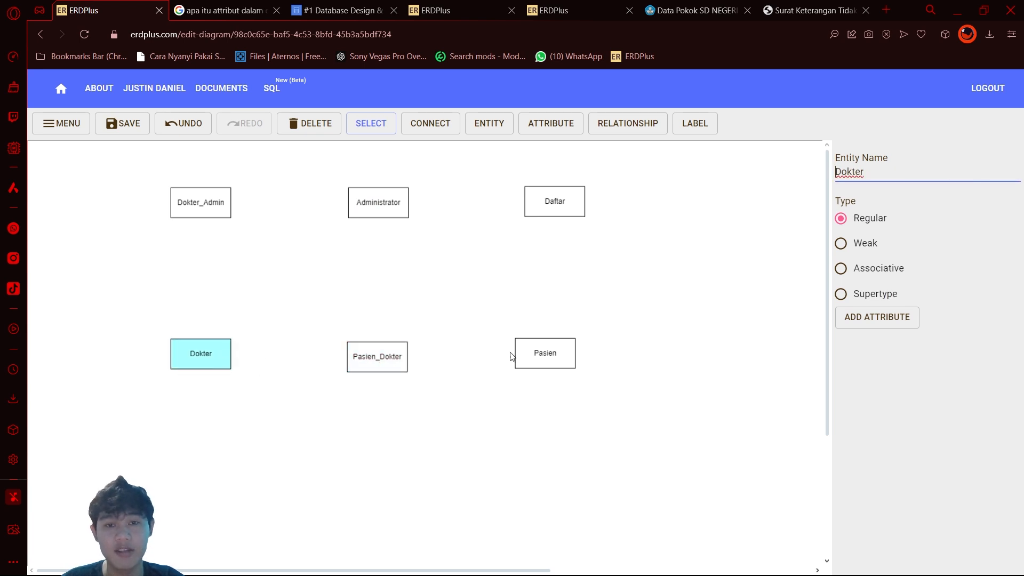
Step: Connect the six entities in a closed loop with a relationship between each neighbouring pair, starting with Pasien and Daftar
click(540, 347)
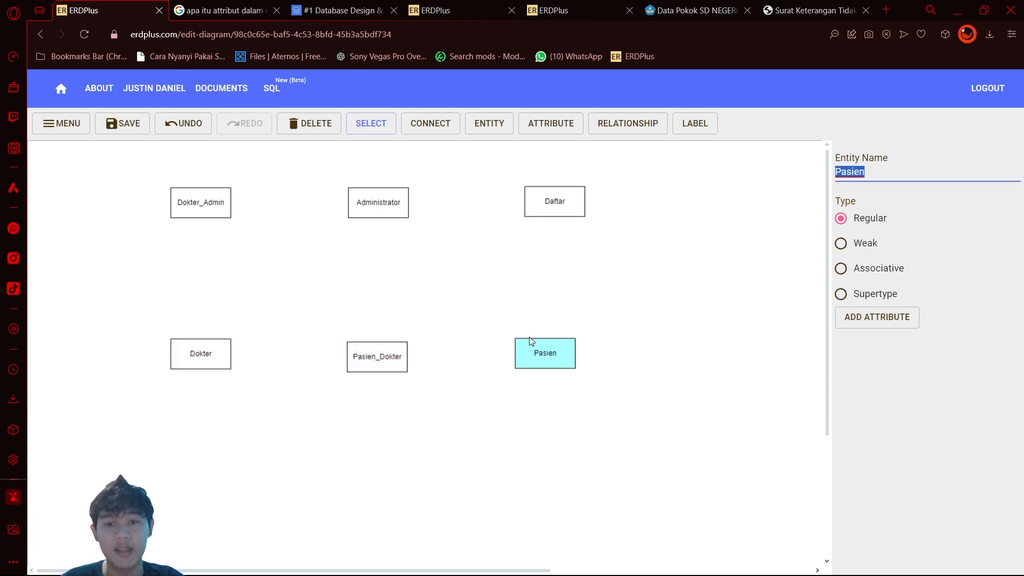
click(437, 127)
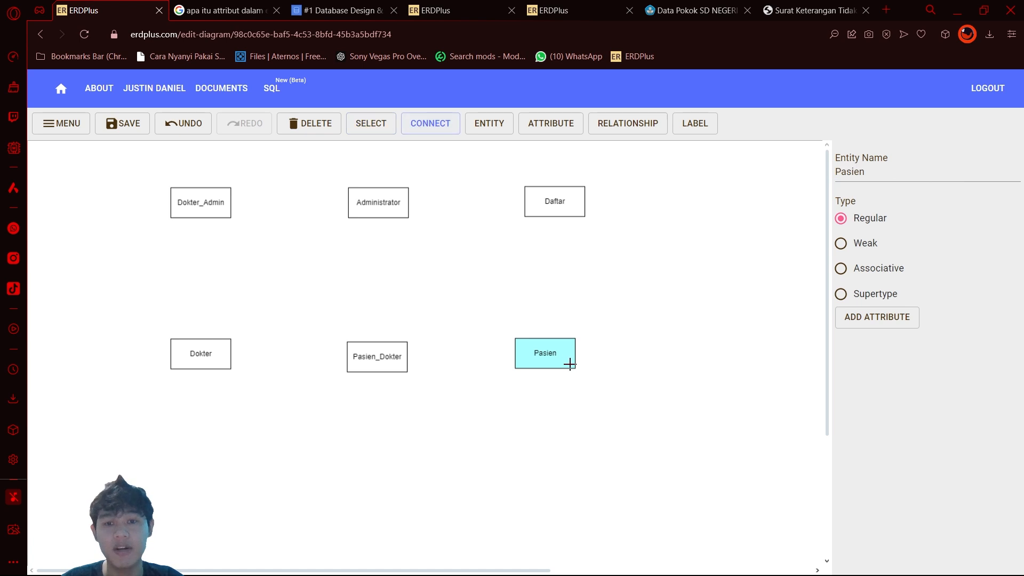
drag(569, 361, 533, 195)
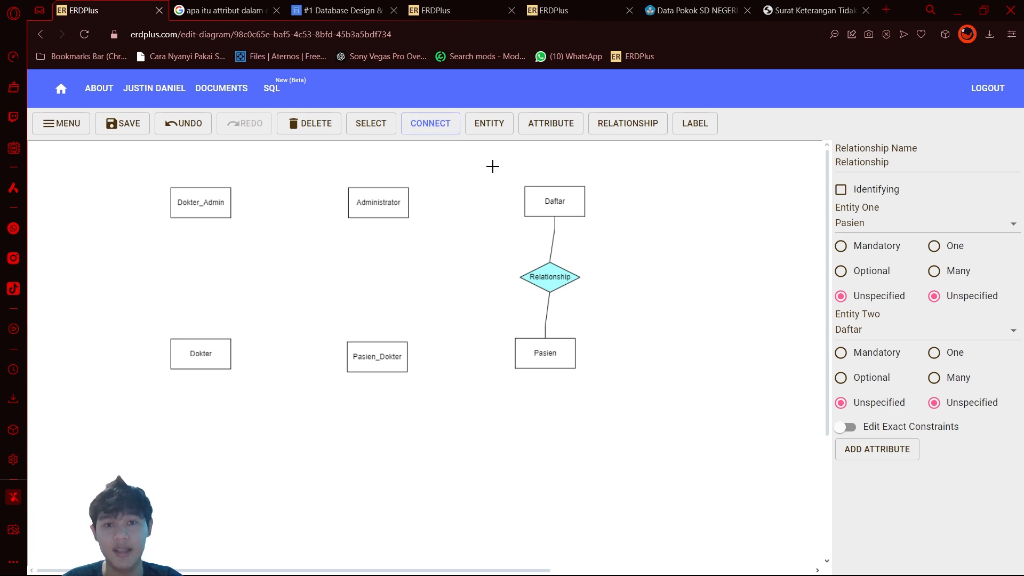
drag(558, 196, 552, 377)
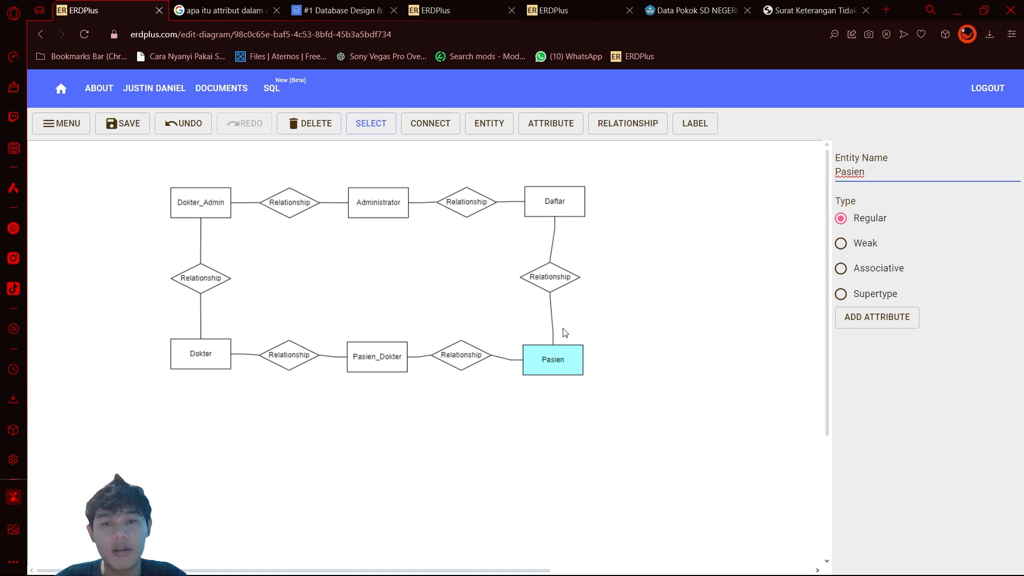
Step: Rename the relationship between Pasien and Daftar melakukan
drag(557, 291, 565, 289)
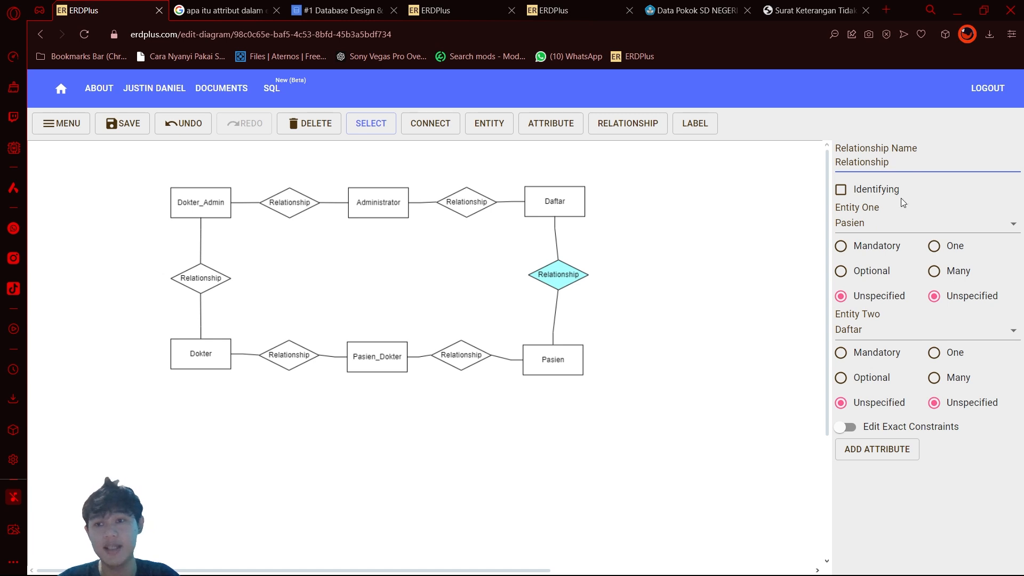
double_click(916, 166)
click(917, 165)
key(BackSpace)
key(BackSpace)
key(BackSpace)
key(BackSpace)
key(BackSpace)
key(BackSpace)
key(BackSpace)
key(BackSpace)
key(BackSpace)
key(BackSpace)
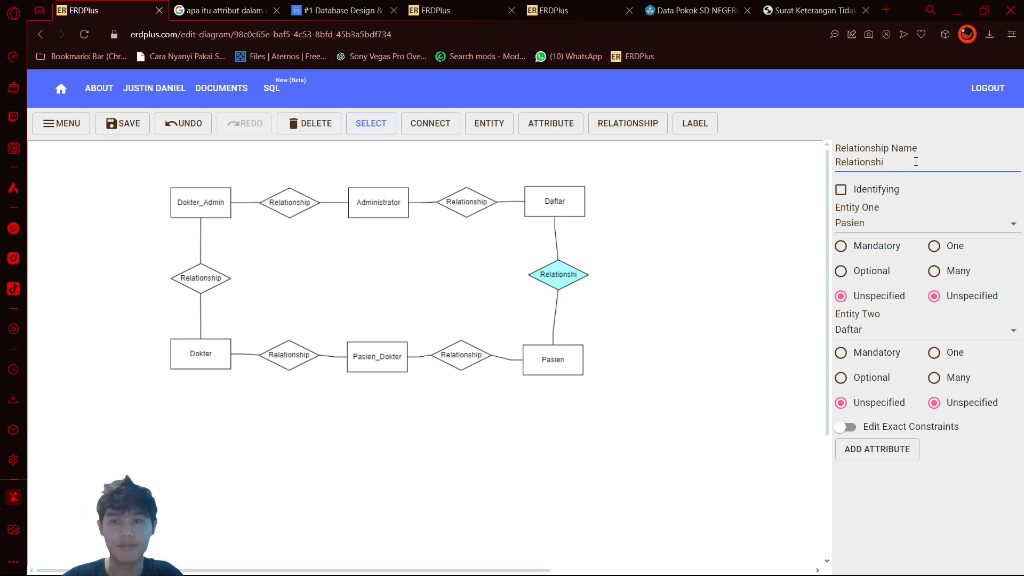
key(BackSpace)
key(BackSpace)
text(melakukan)
Step: Rename the Daftar–Administrator relationship melayani and the Administrator–Dokter_Admin relationship memberikan data
click(466, 202)
double_click(965, 163)
text(melayani)
click(289, 203)
key(BackSpace)
key(BackSpace)
key(BackSpace)
key(BackSpace)
key(BackSpace)
key(BackSpace)
key(BackSpace)
key(BackSpace)
key(BackSpace)
key(BackSpace)
key(BackSpace)
key(BackSpace)
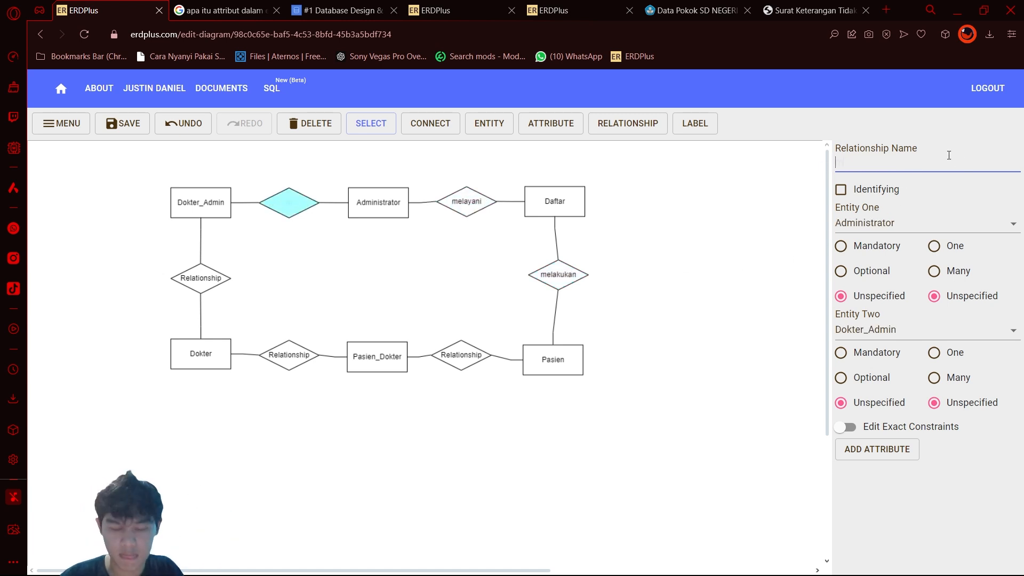
text(memberikan_ data)
Step: Rename the Dokter_Admin–Dokter relationship menyimpan data and the Dokter–Pasien_Dokter relationship memeriksa
click(201, 279)
text(menyimpan data)
click(289, 355)
text(memeriksa)
Step: Rename the relationship between Pasien_Dokter and Pasien diperiksa
click(462, 356)
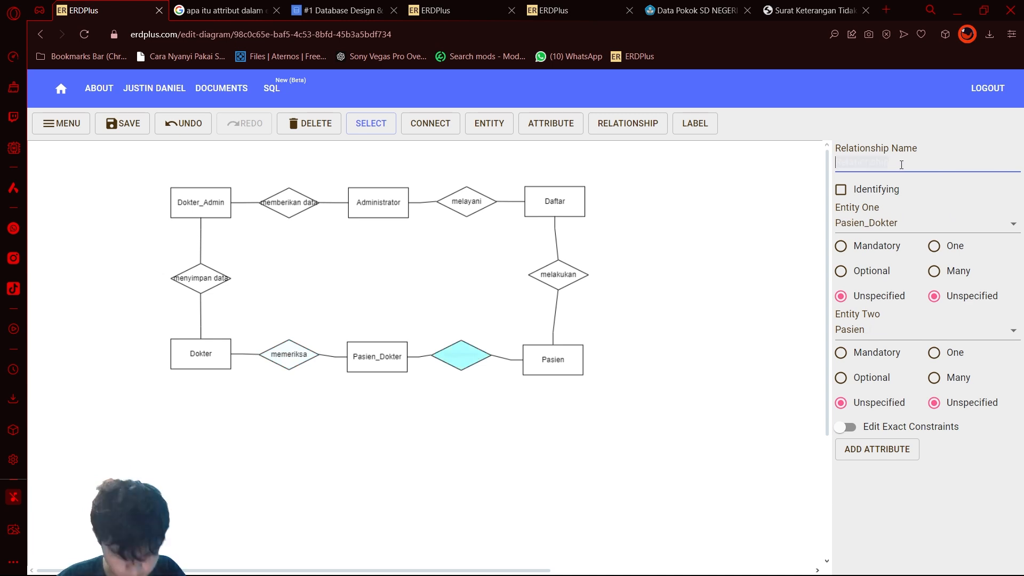
text(diperiksa)
click(661, 342)
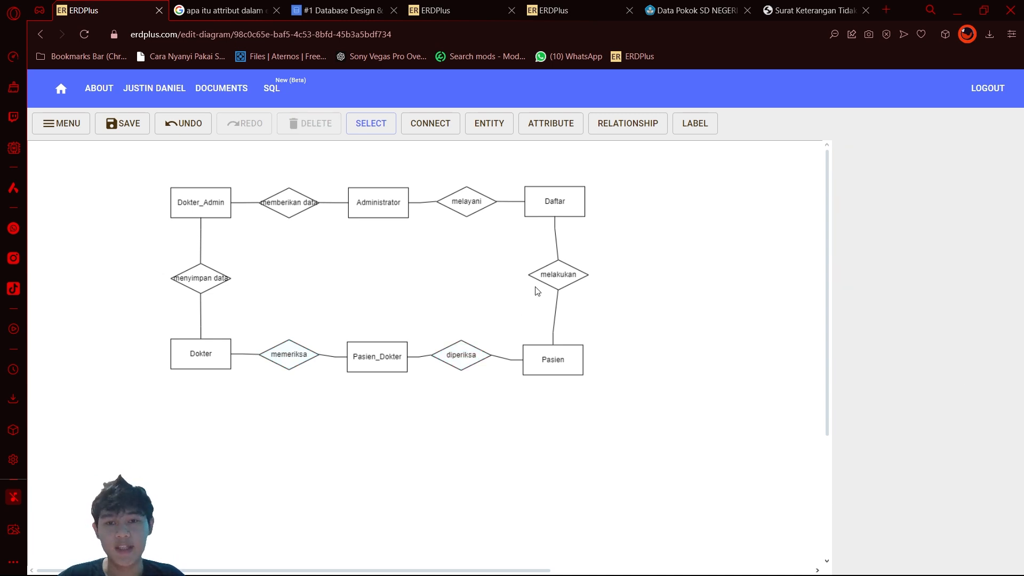
Step: Straighten the connectors by aligning melakukan between Daftar and Pasien, and Pasien_Dokter level with the memeriksa relationship
drag(560, 279, 566, 282)
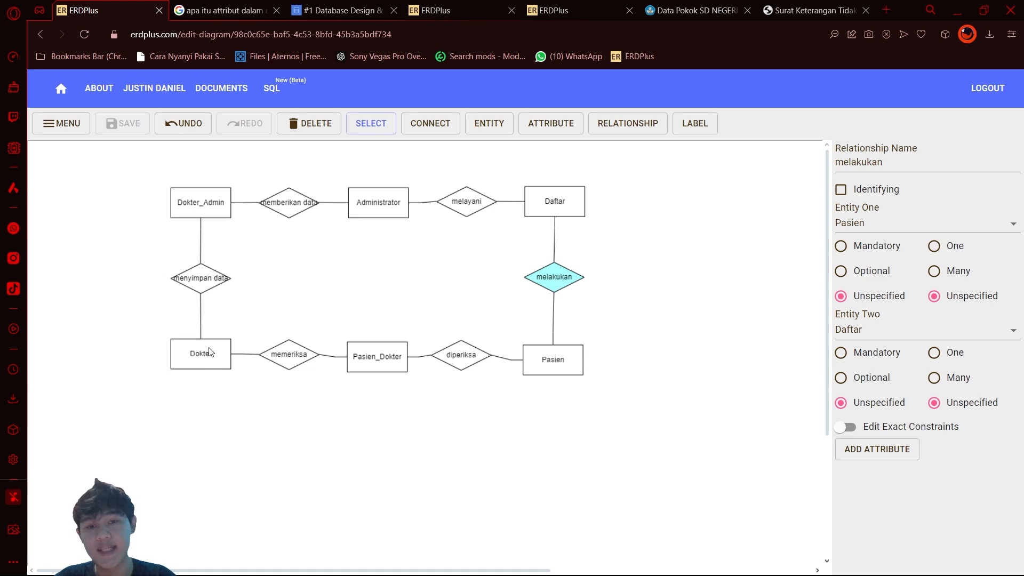
click(367, 360)
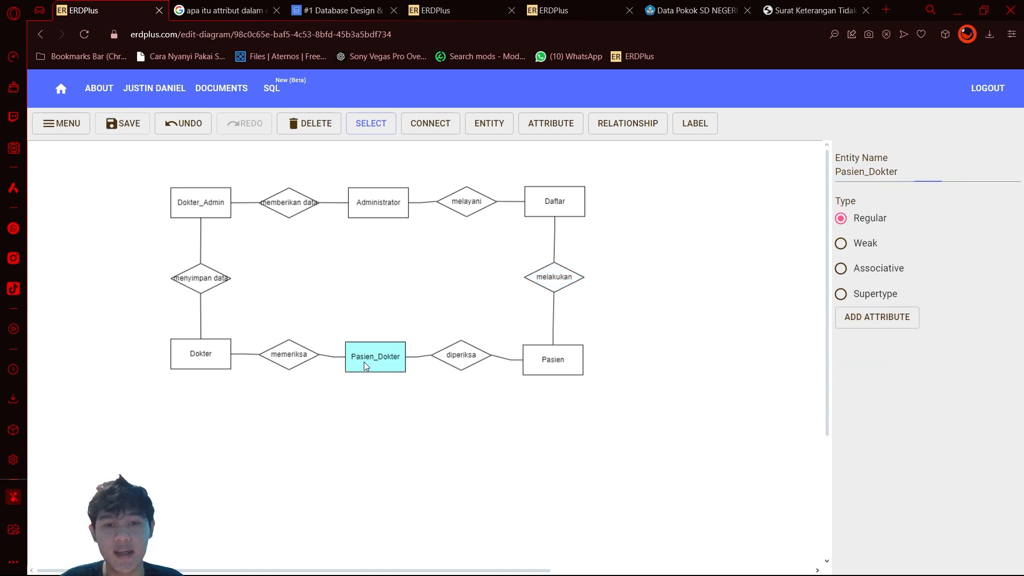
drag(364, 362, 363, 359)
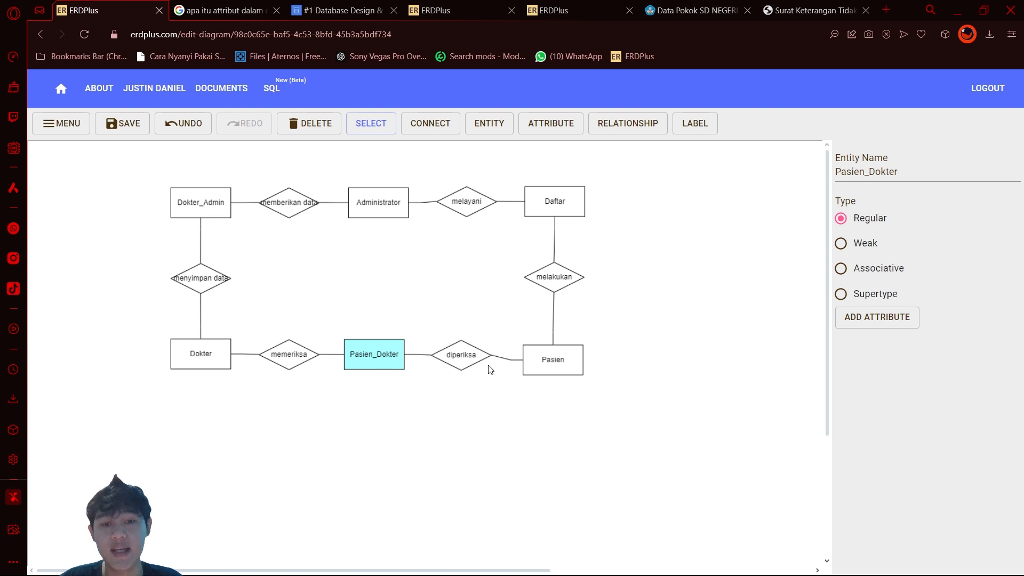
click(924, 175)
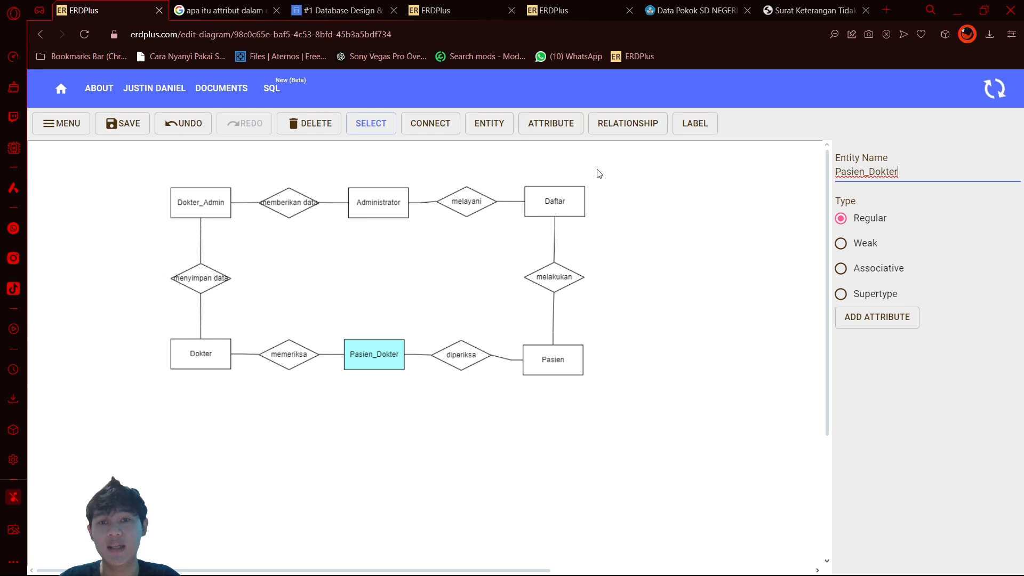
Step: Place a new standalone attribute above and to the right of the Daftar entity
click(560, 125)
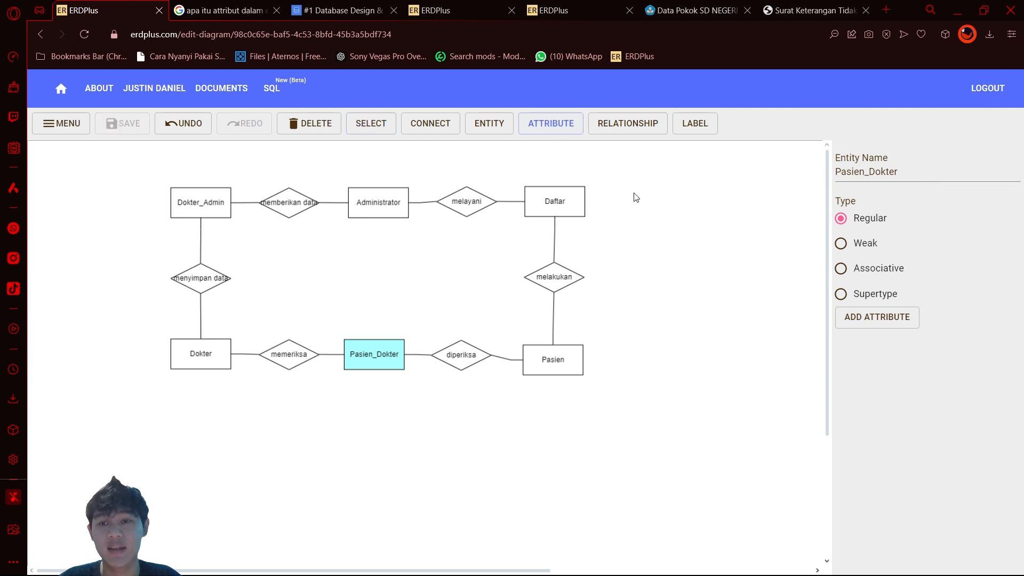
click(644, 191)
drag(643, 193, 701, 188)
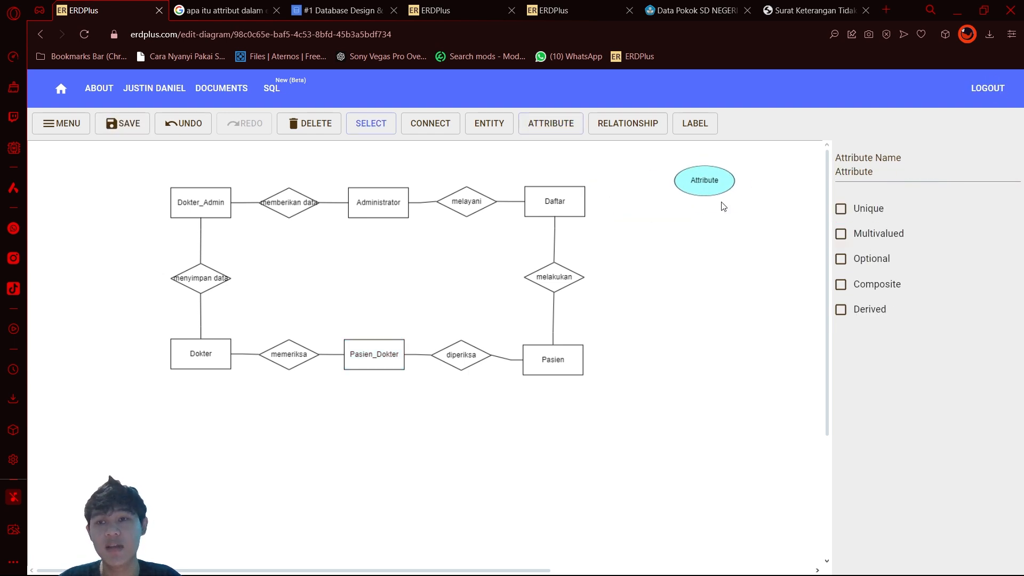
Step: Add a new attribute to the Daftar entity and place it just to the right of and slightly below the entity
click(574, 209)
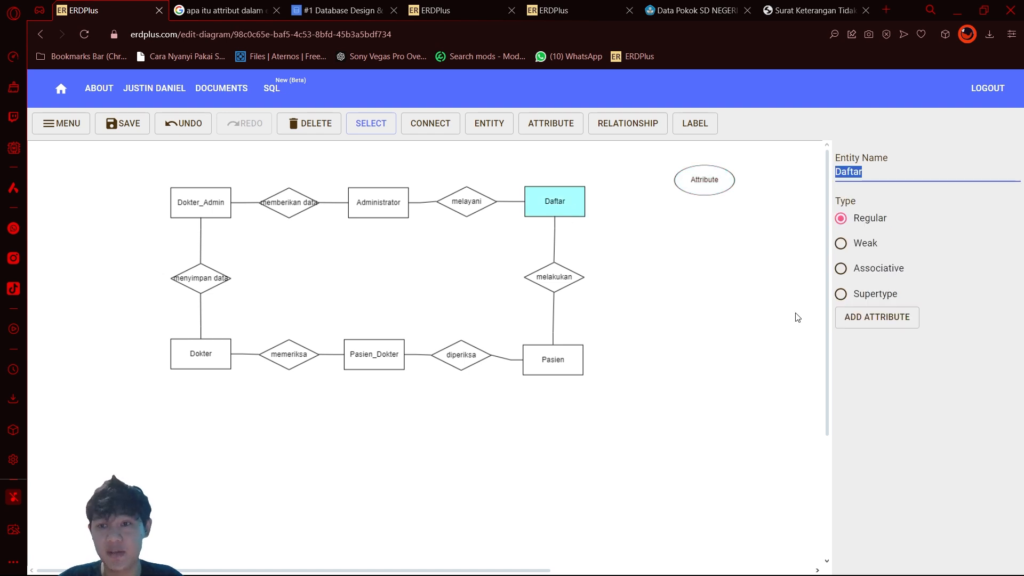
click(841, 319)
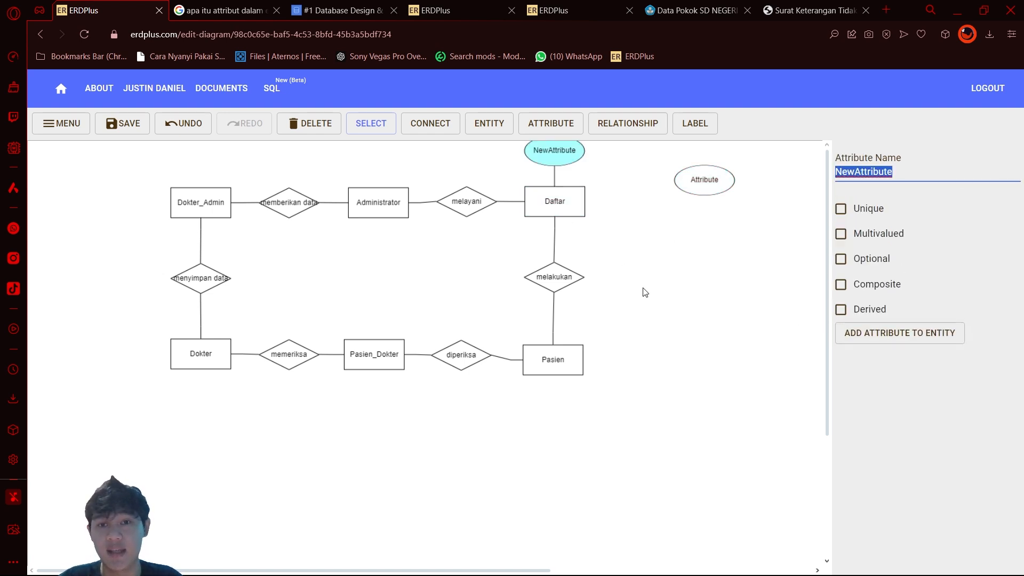
drag(563, 160, 647, 225)
Step: Delete the standalone attribute above and to the right of Daftar
click(715, 186)
key(BackSpace)
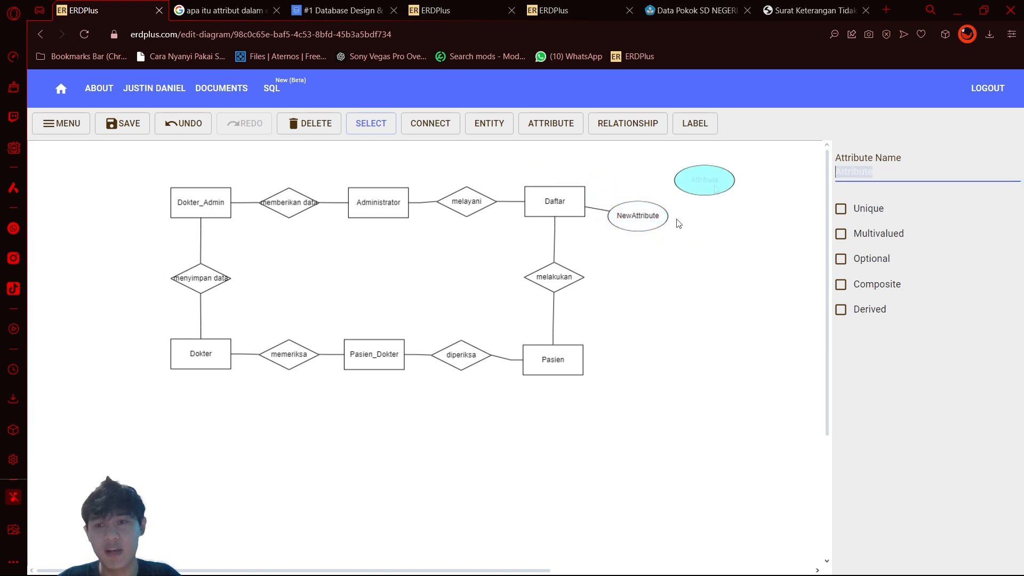
click(698, 186)
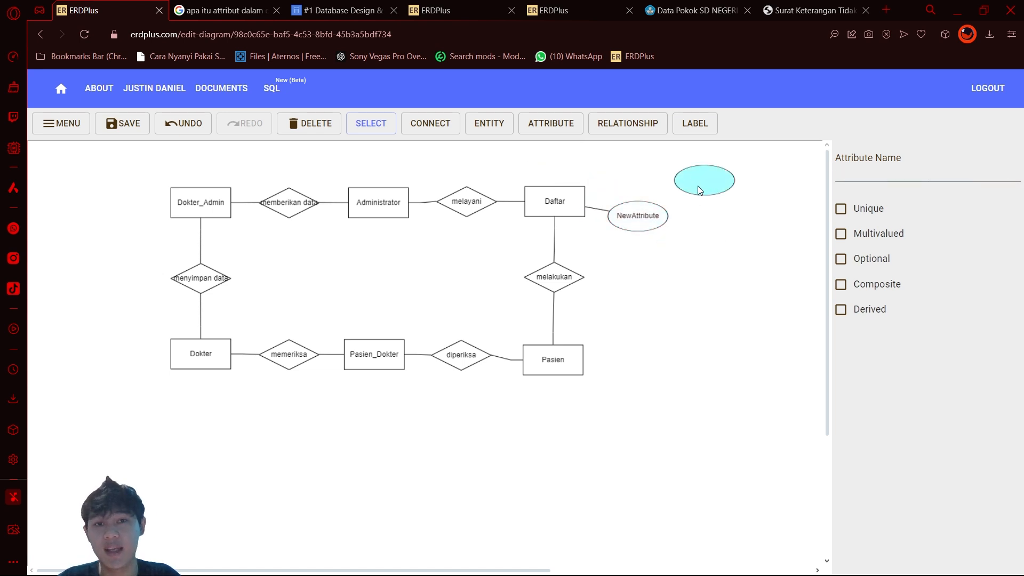
click(320, 128)
Step: Complete Daftar's attributes as id_pasien, id_admin and id_daftar, arranged around the entity
click(635, 219)
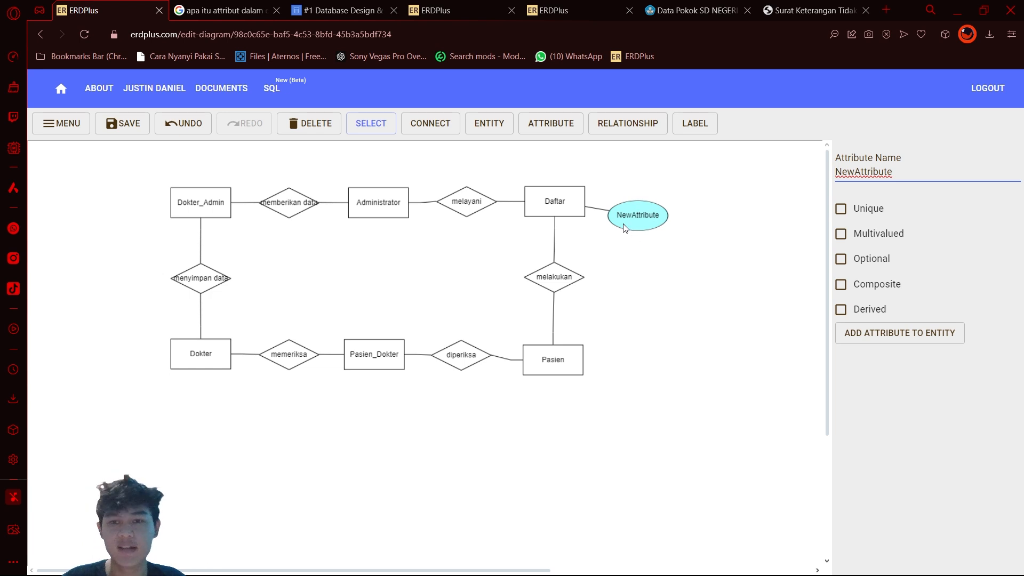
drag(628, 228, 634, 219)
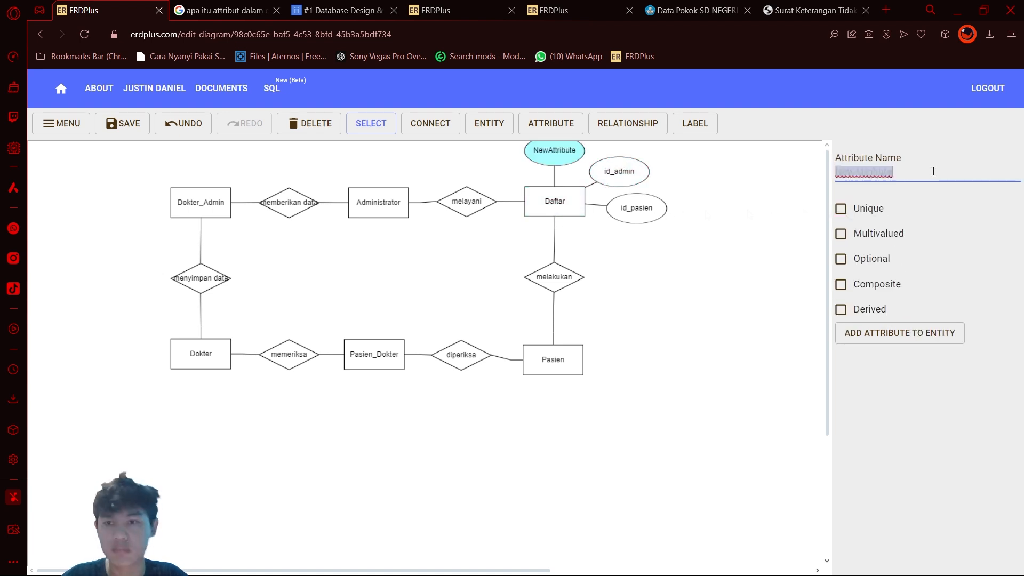
click(628, 181)
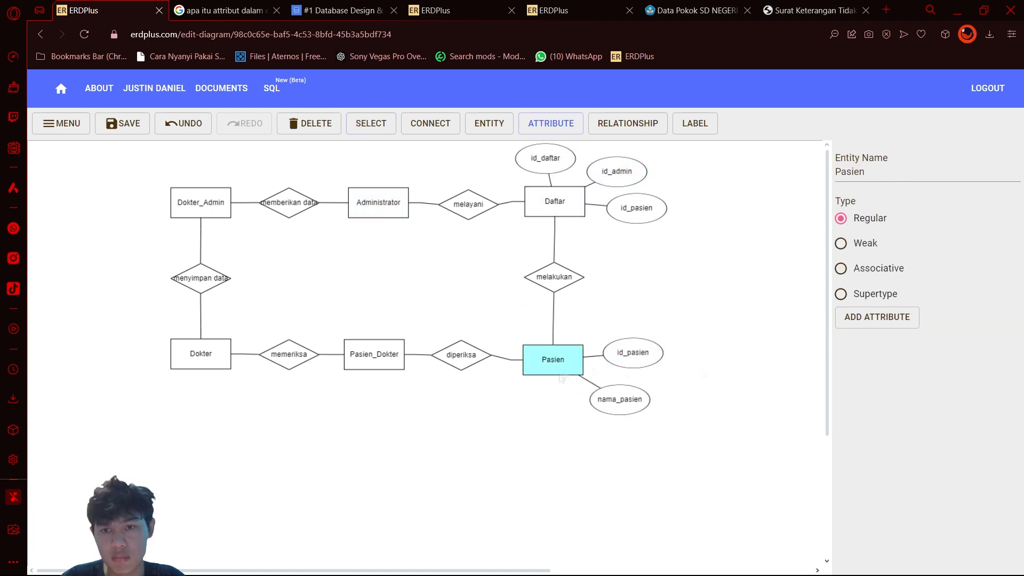
Step: Add the attributes jenis_kelamin and alamat_pasien to the Pasien entity
click(877, 317)
key(BackSpace)
text(jenis_kelamin)
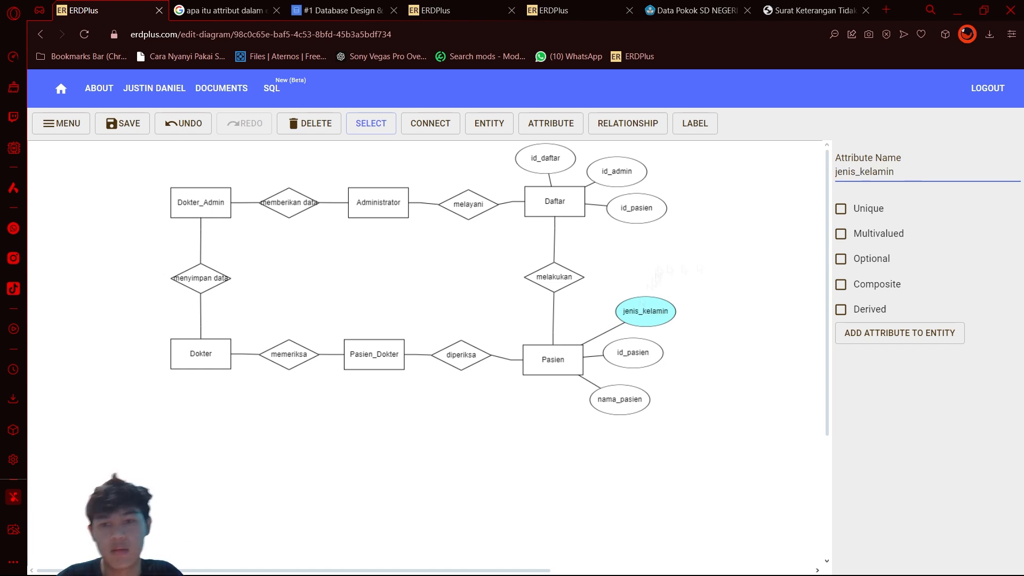
click(899, 333)
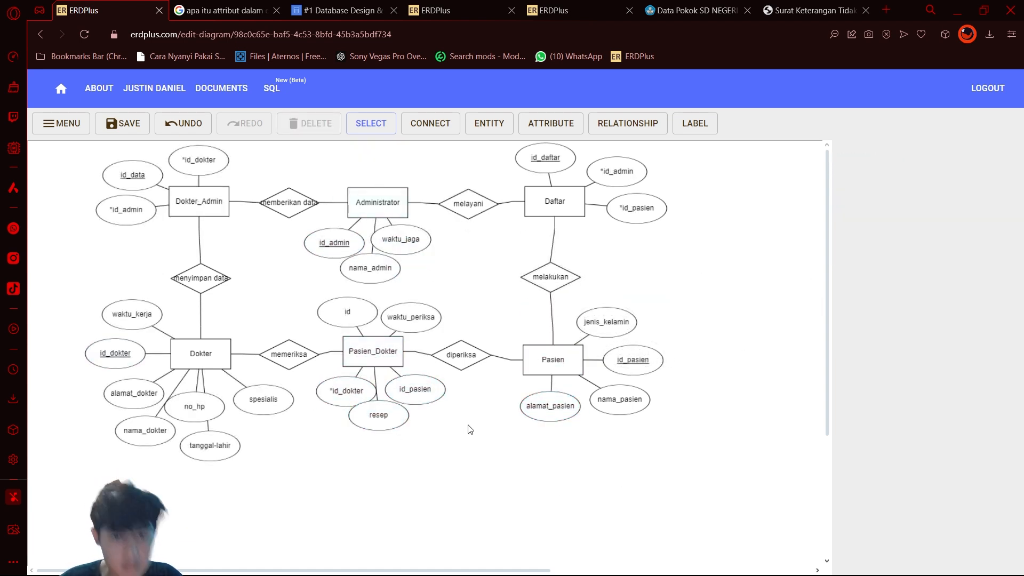
Step: Rename Pasien_Dokter's id_pasien attribute to *id_pasien and mark its id attribute as unique
click(415, 388)
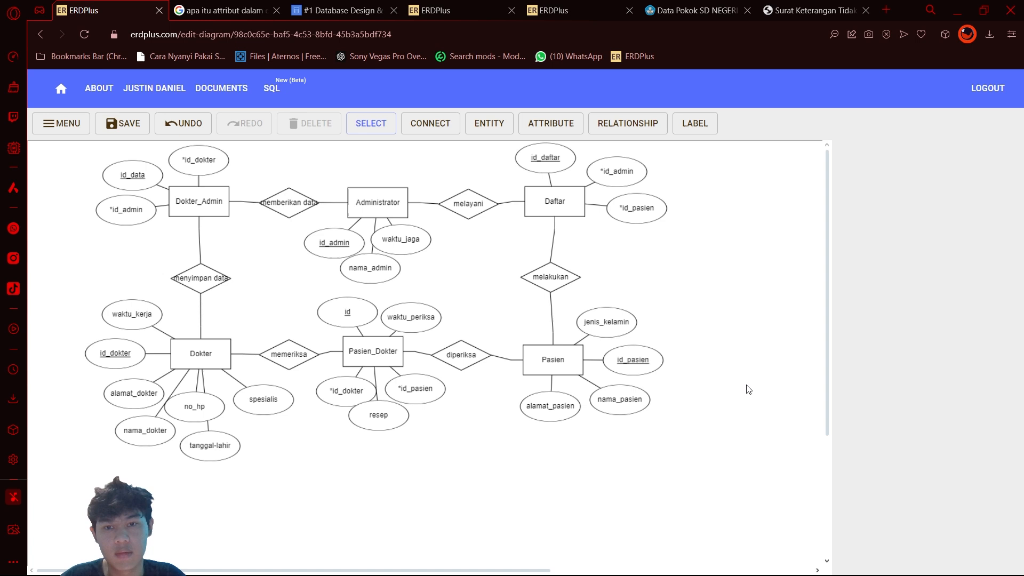
Step: Align the melakukan relationship and the Pasien entity beneath Daftar, and shift *id_pasien slightly closer to Daftar
click(558, 283)
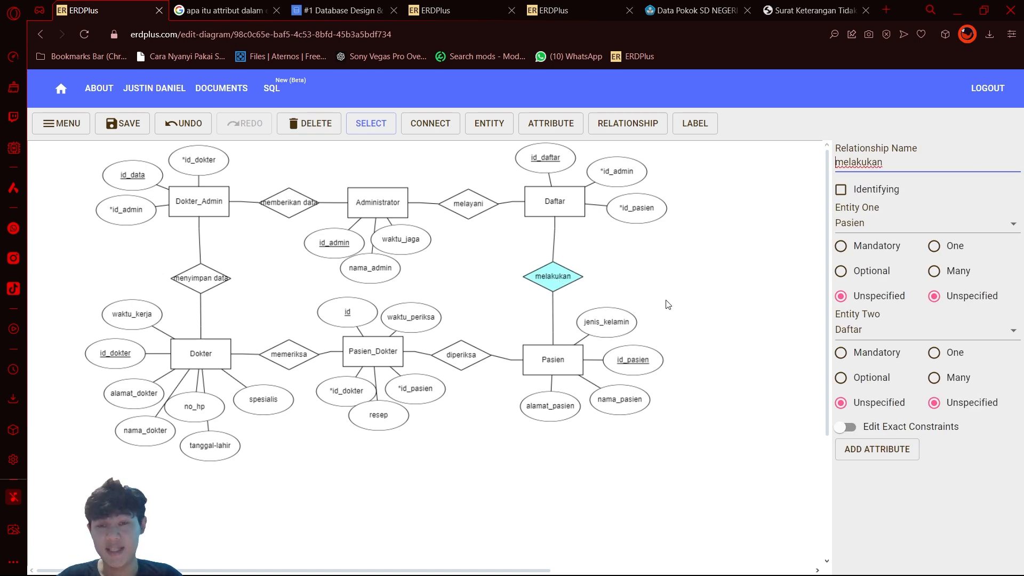
click(643, 213)
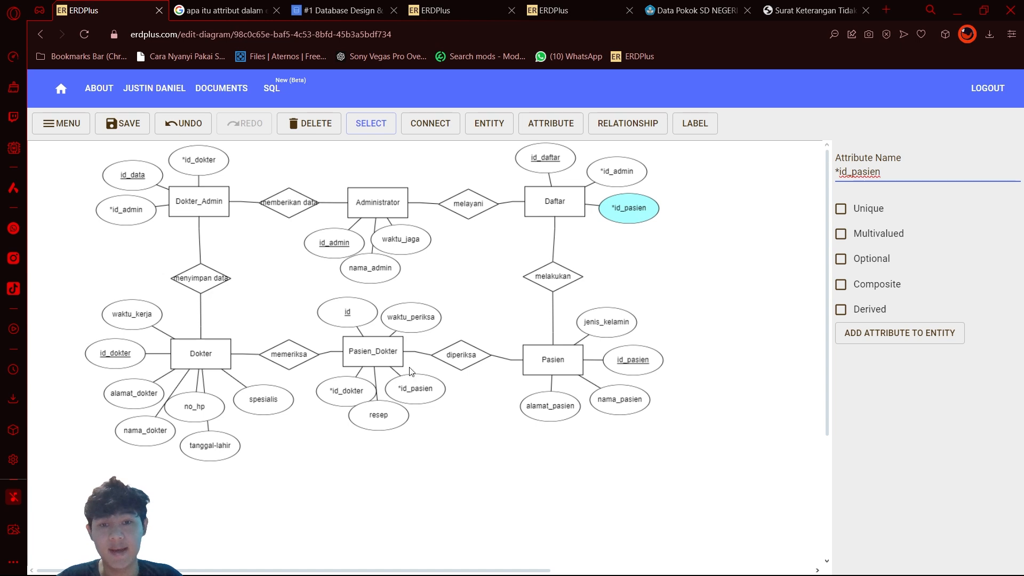
drag(553, 367, 564, 372)
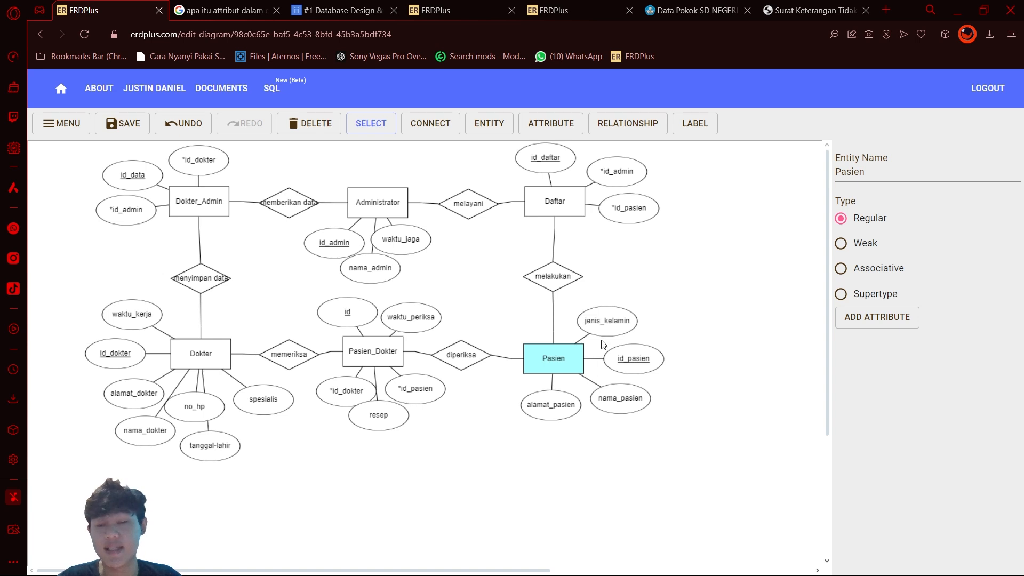
click(647, 363)
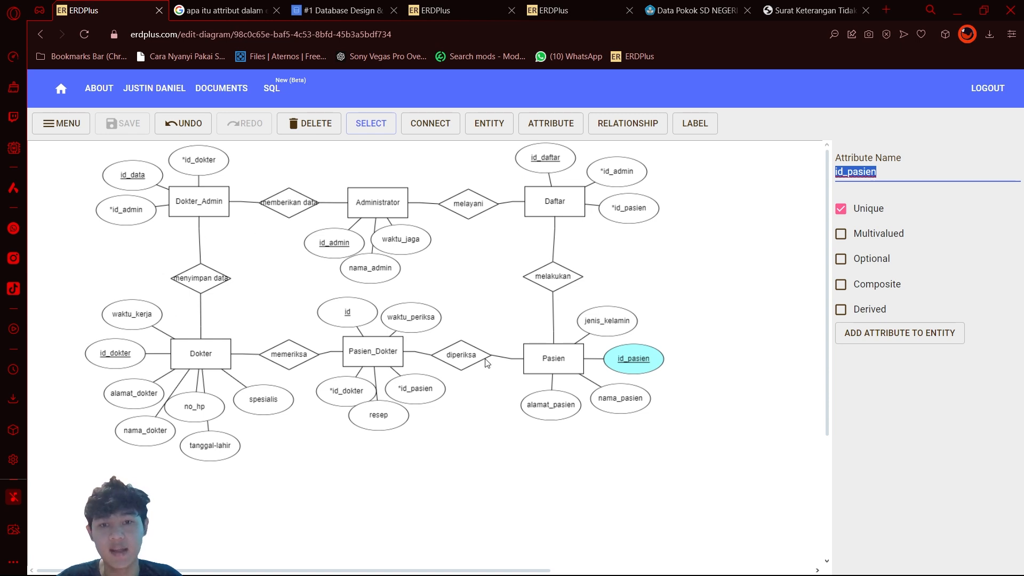
click(557, 285)
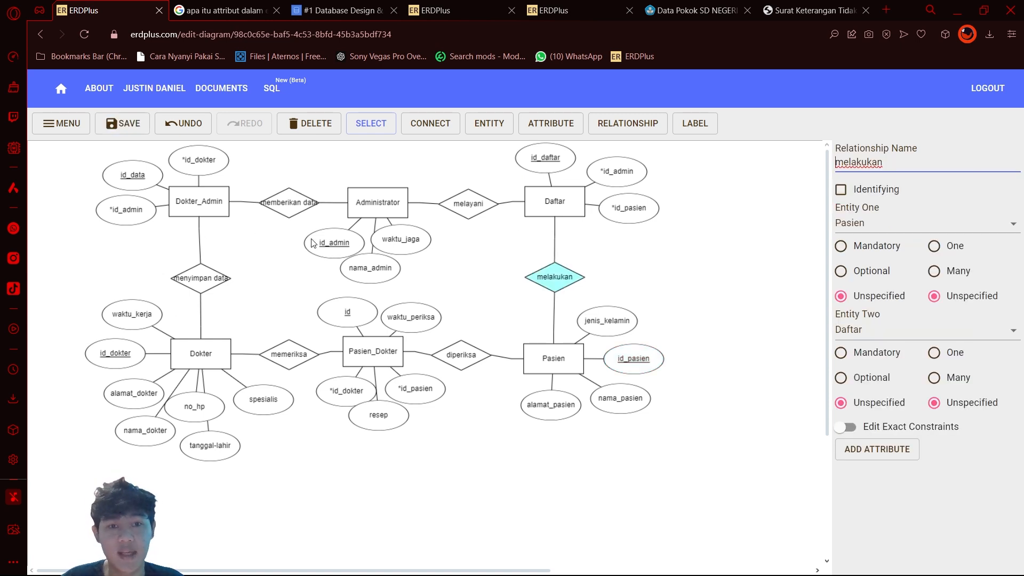
Step: Check the settings of Daftar's id_daftar and *id_admin attributes, and shift id_daftar slightly away from *id_admin
click(550, 168)
click(893, 172)
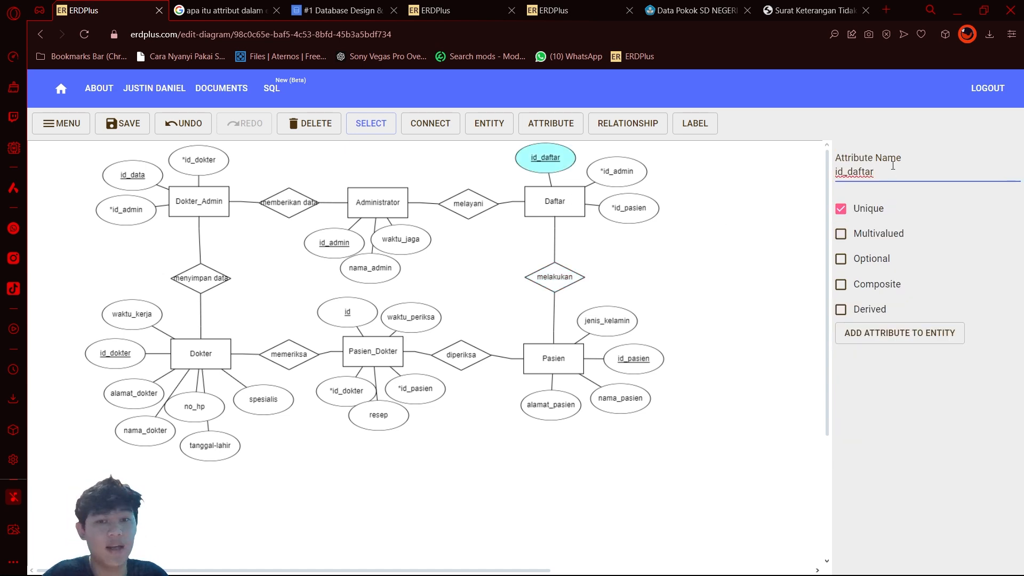
click(557, 161)
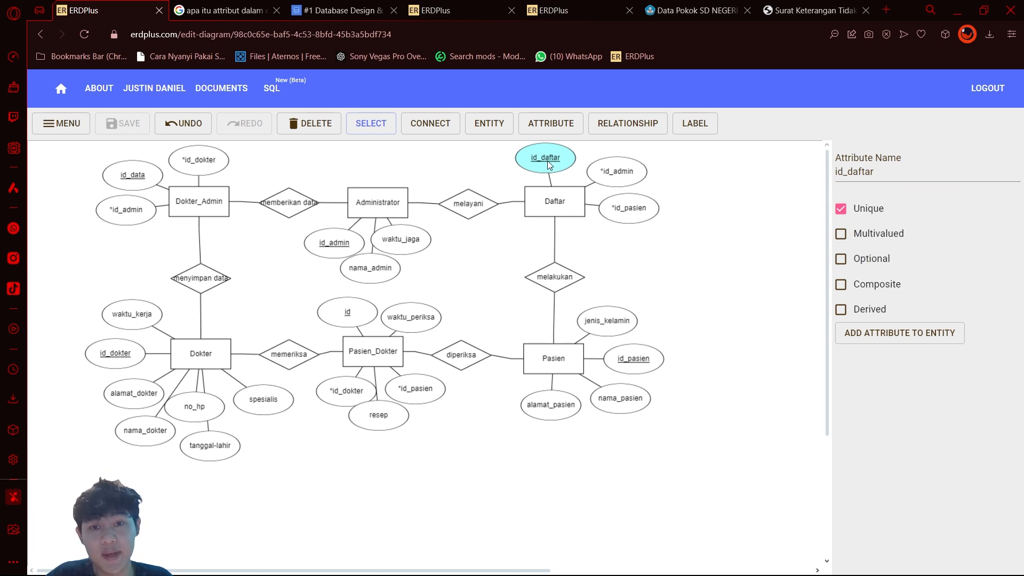
drag(548, 162, 549, 169)
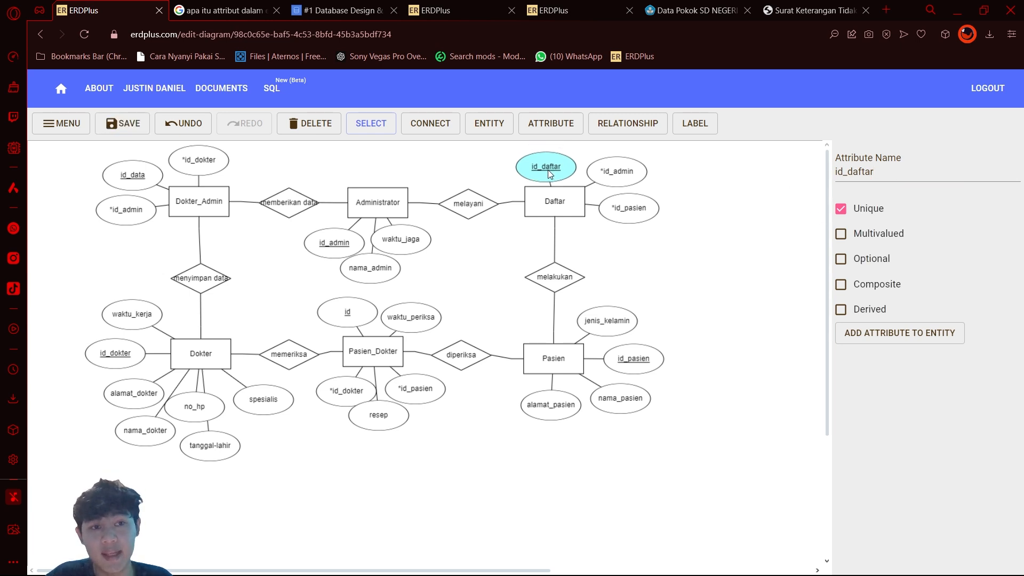
click(609, 177)
click(908, 174)
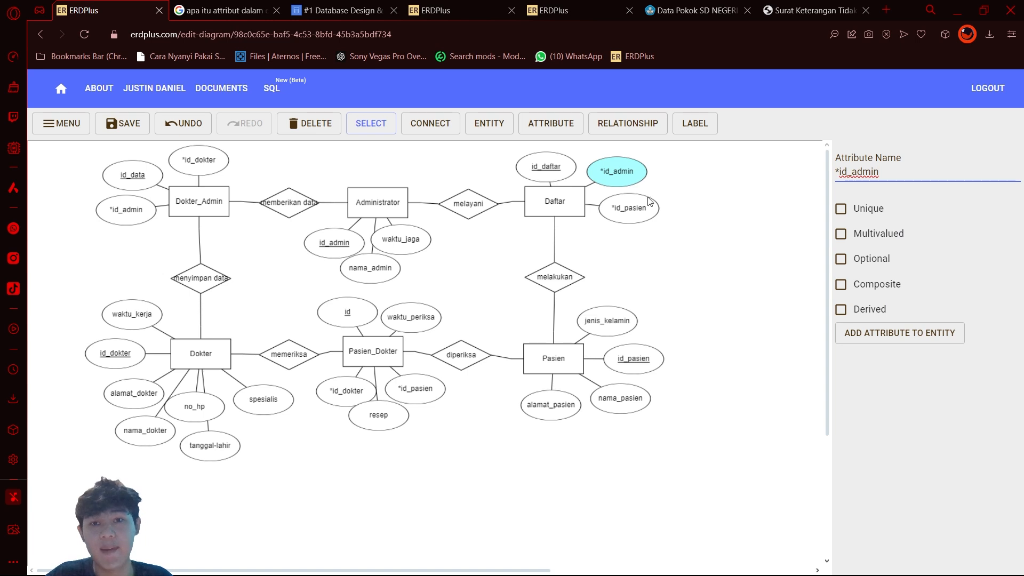
drag(548, 167, 541, 163)
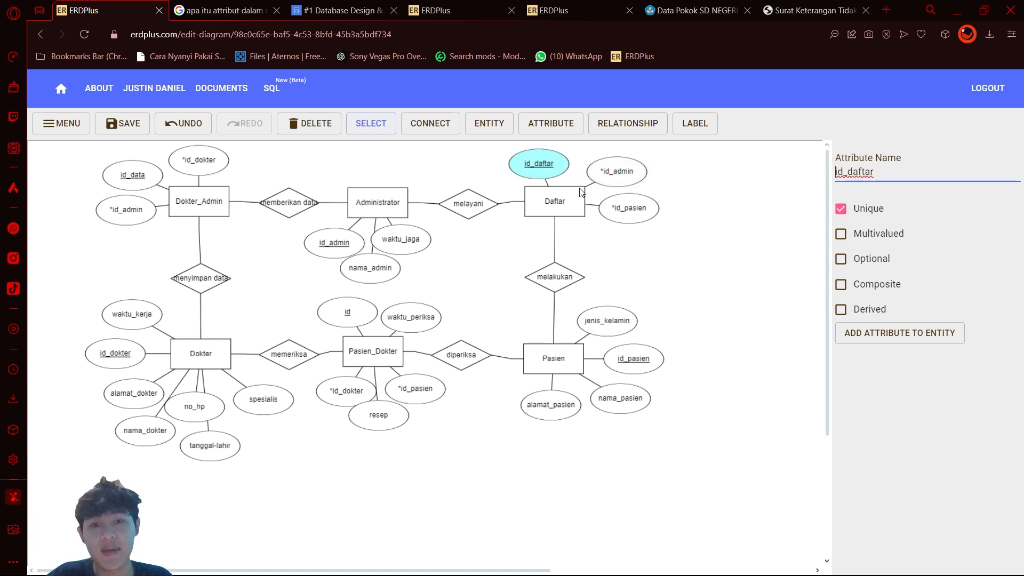
Step: Review the unique key attributes id_pasien on Pasien, id_dokter on Dokter and id_data on Dokter_Admin
drag(632, 365, 629, 364)
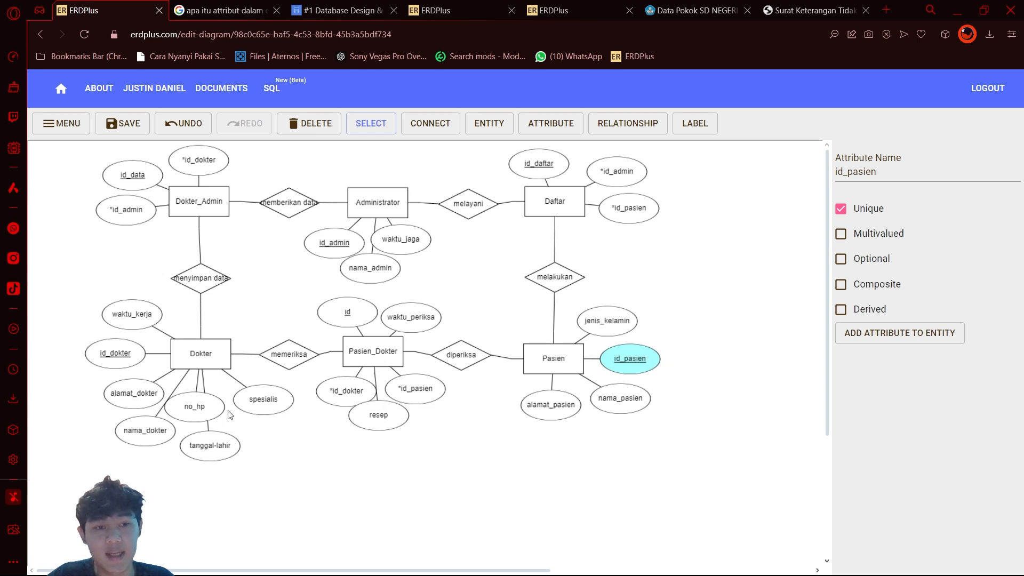
click(130, 363)
click(137, 180)
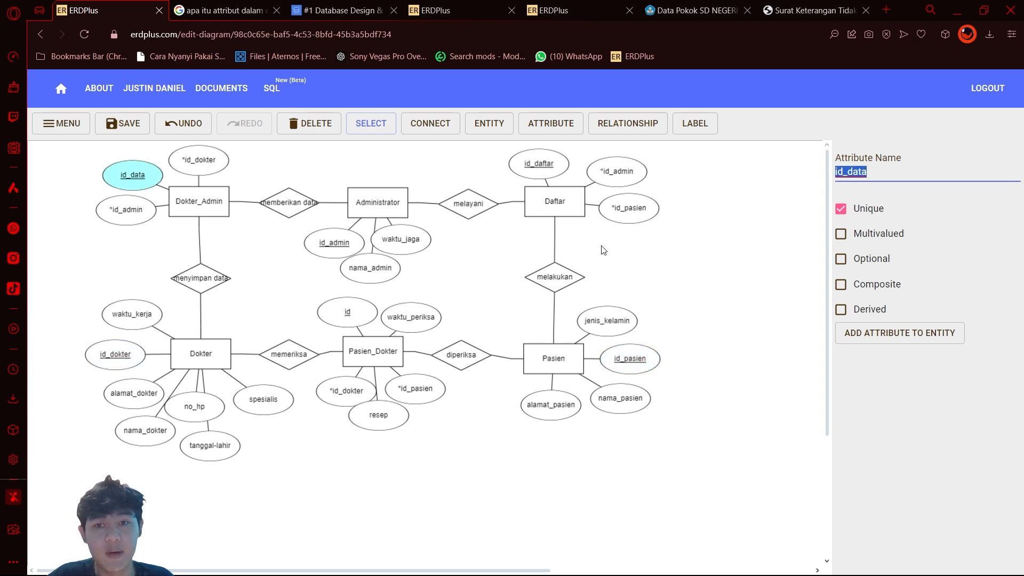
Step: Examine the foreign-key attributes *id_admin and *id_pasien on the Daftar entity and how their names are marked
click(623, 199)
click(623, 181)
click(624, 197)
click(627, 177)
click(626, 200)
click(622, 181)
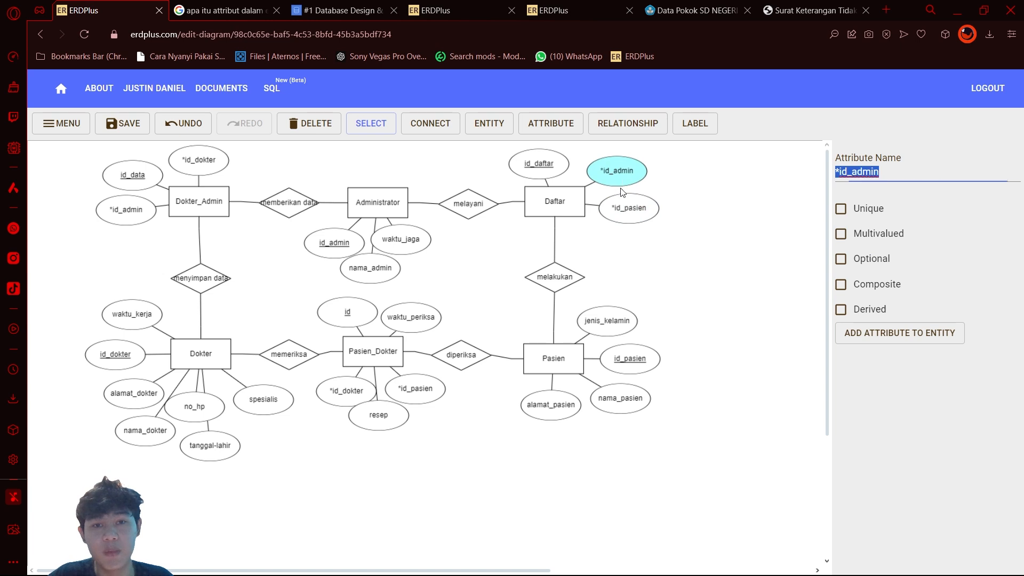
click(622, 215)
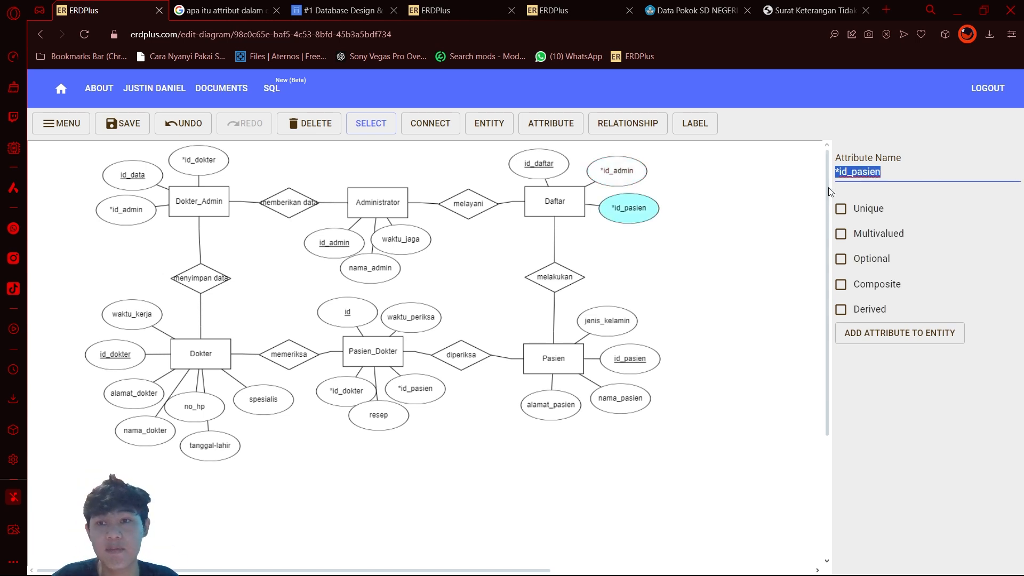
click(841, 175)
click(653, 177)
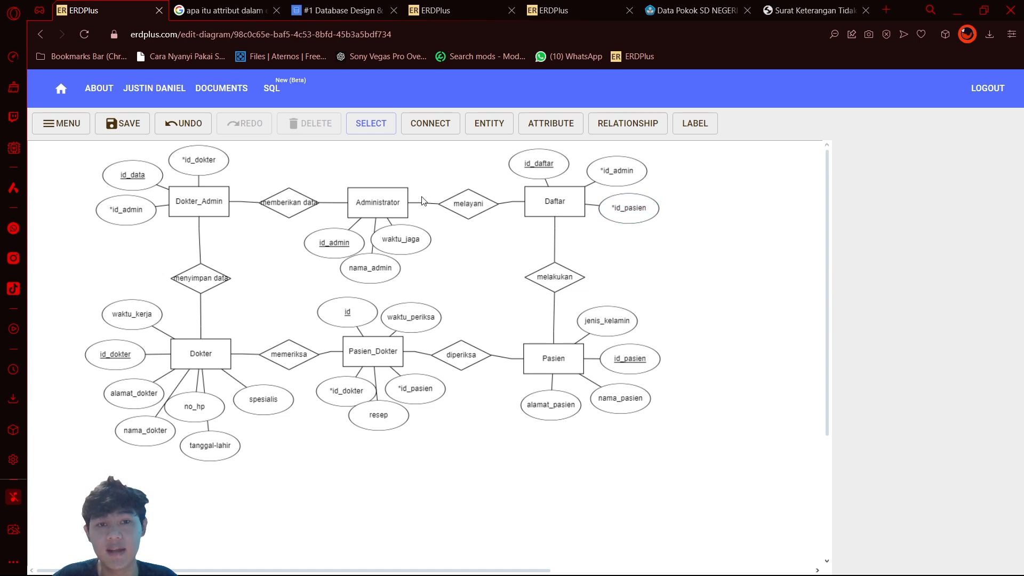
Step: Review the Administrator, Dokter_Admin and Dokter entities in the diagram
click(401, 207)
click(238, 211)
click(219, 208)
click(209, 358)
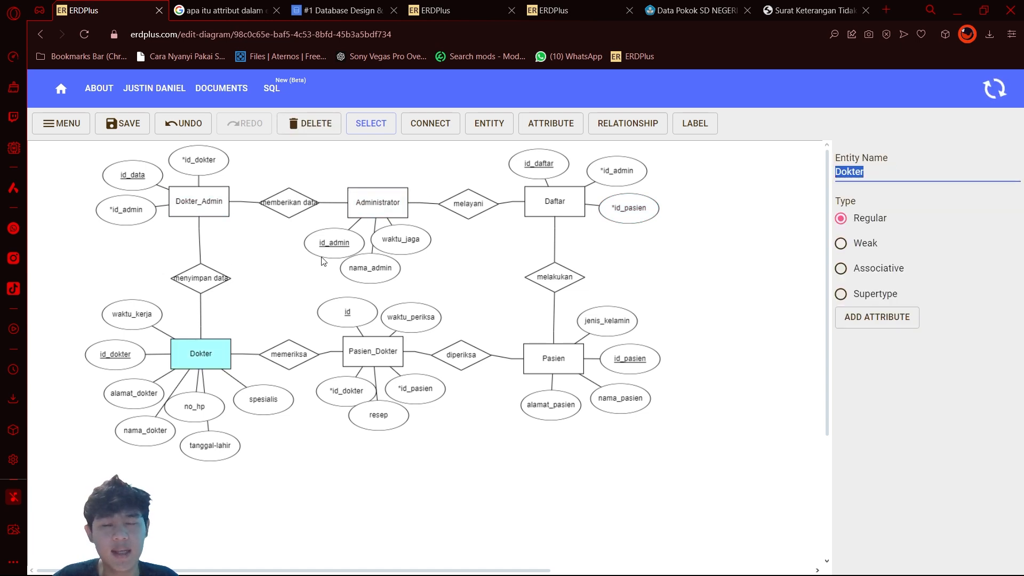
Step: Review the memberikan data, melayani, diperiksa and memeriksa relationships, and shift diperiksa slightly toward Pasien
click(288, 203)
click(468, 203)
click(463, 357)
click(289, 358)
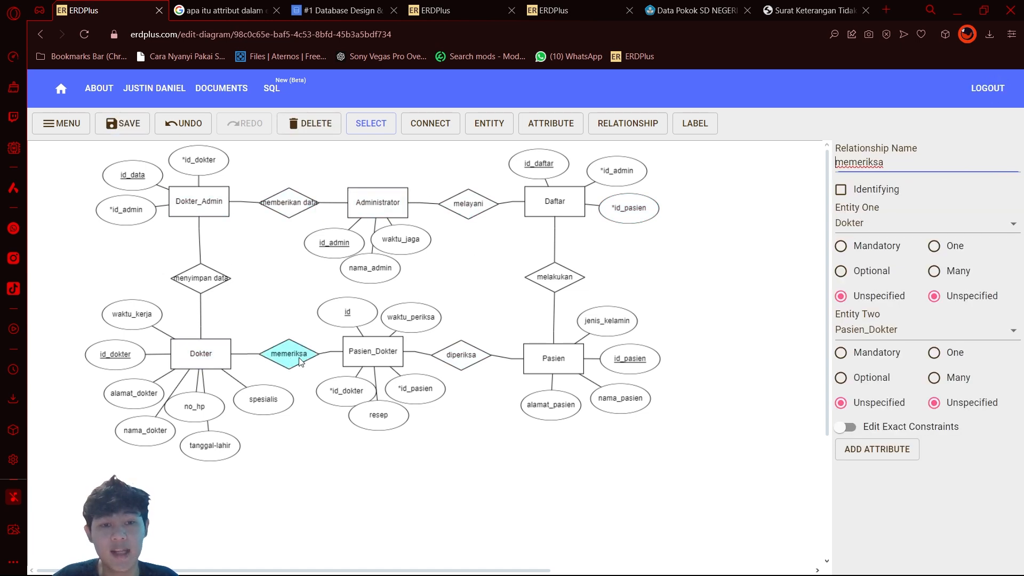
drag(462, 361, 469, 360)
Step: Set the melakukan relationship's cardinality with the many end at Daftar and the one end at Pasien
click(556, 280)
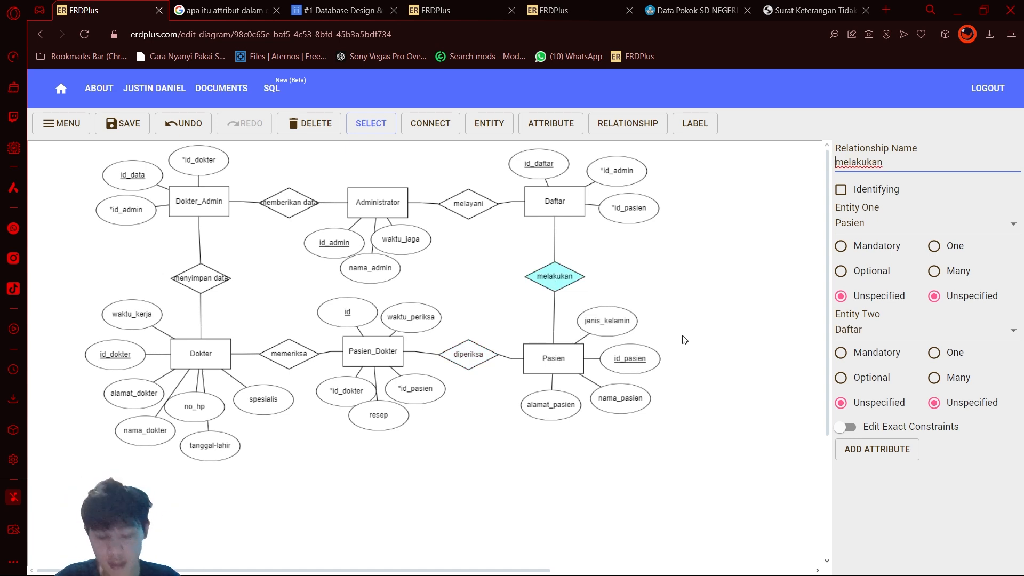
click(930, 249)
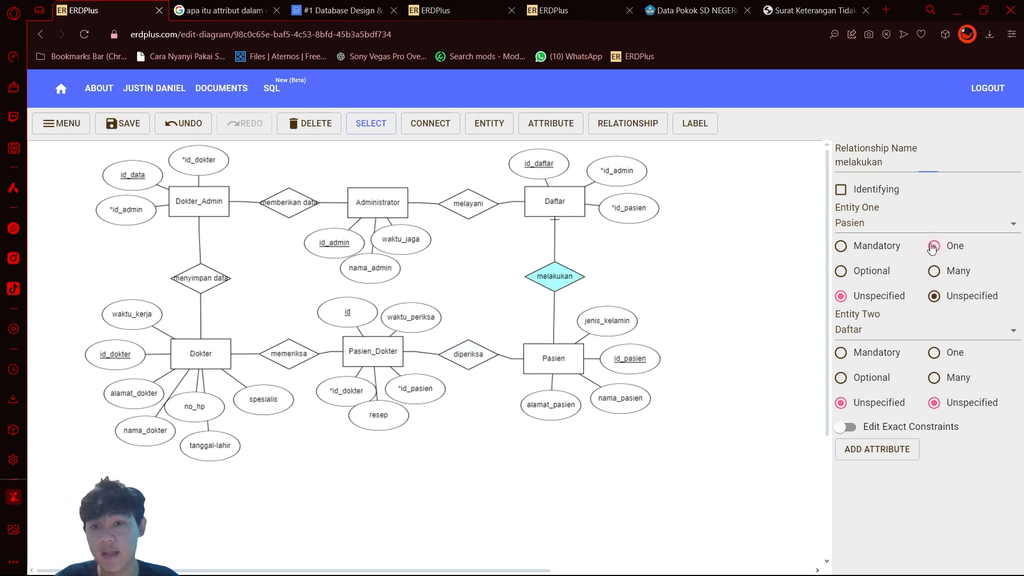
click(926, 380)
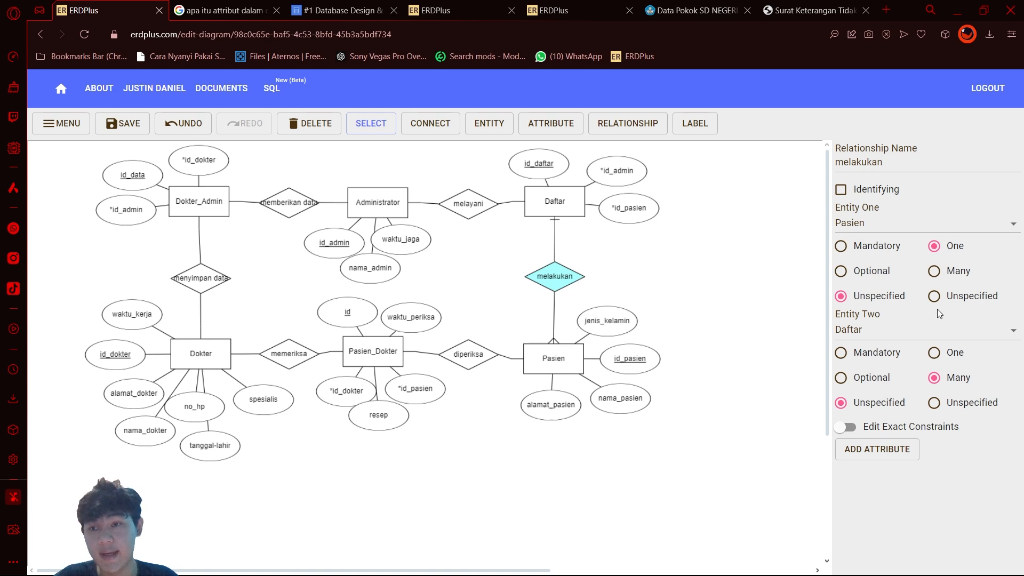
click(934, 271)
click(935, 354)
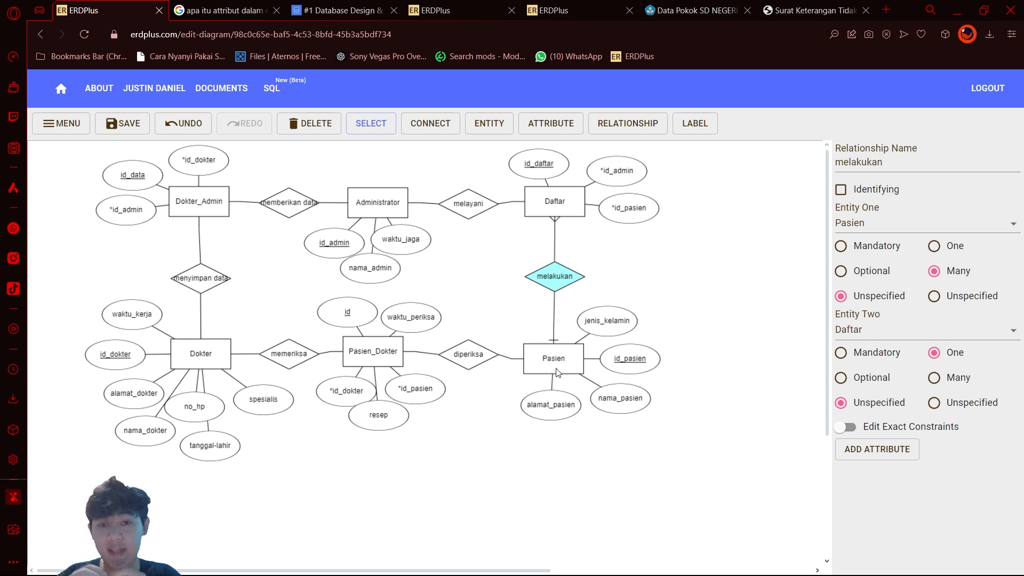
Step: Set melayani and memberikan data each to a one end at Administrator, with many ends at Daftar and Dokter_Admin respectively
click(565, 196)
click(469, 205)
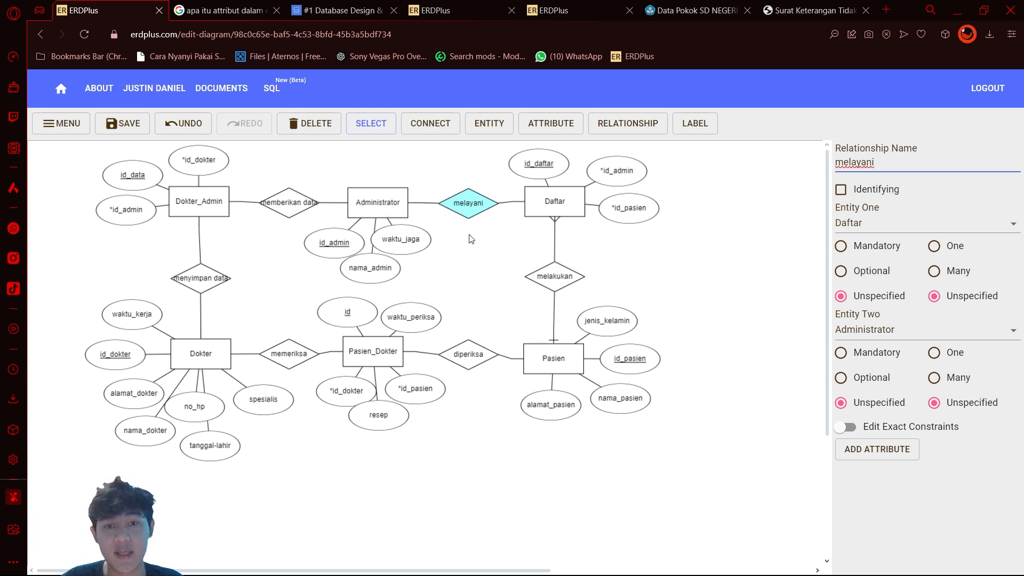
drag(480, 212, 477, 211)
click(934, 246)
click(289, 203)
click(934, 271)
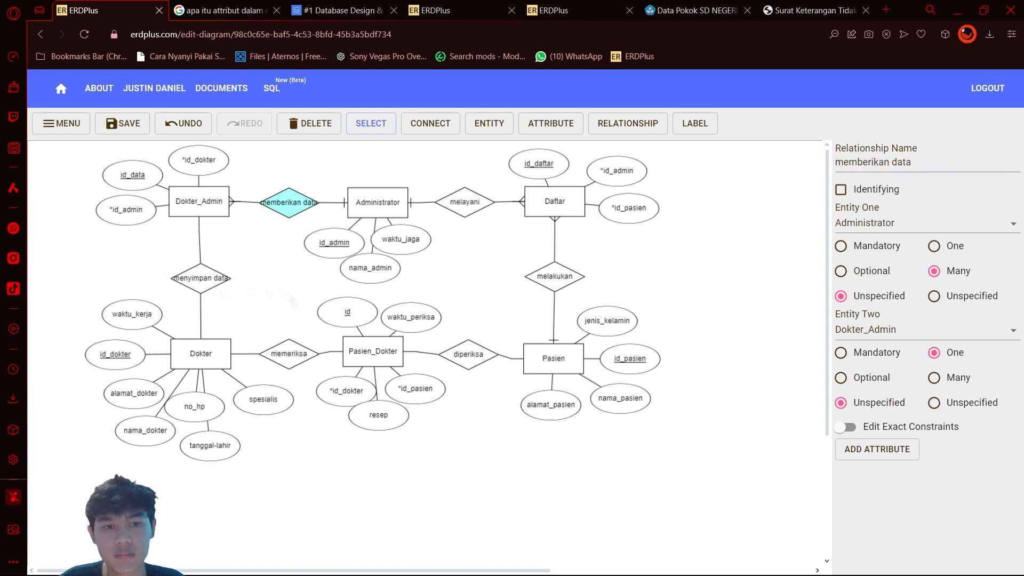
Step: Set menyimpan data and memeriksa each to a one end at Dokter, with many ends at Dokter_Admin and Pasien_Dokter respectively
click(201, 278)
click(934, 246)
click(289, 354)
click(934, 246)
Step: Set diperiksa's cardinality with the many end at Pasien_Dokter and the one end at Pasien, and nudge it level with Pasien_Dokter
click(469, 355)
click(934, 246)
click(934, 377)
drag(468, 355, 468, 351)
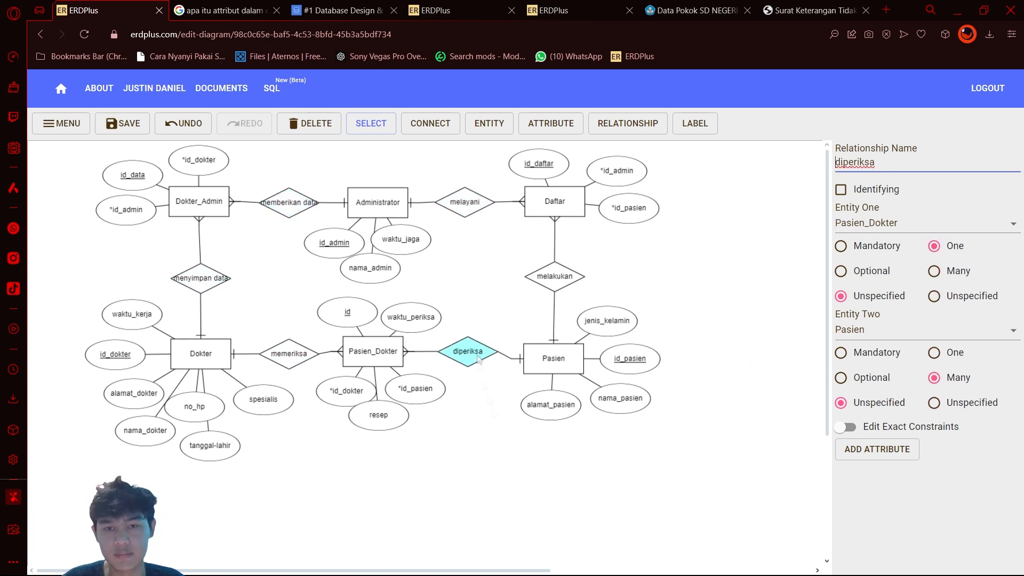
click(456, 386)
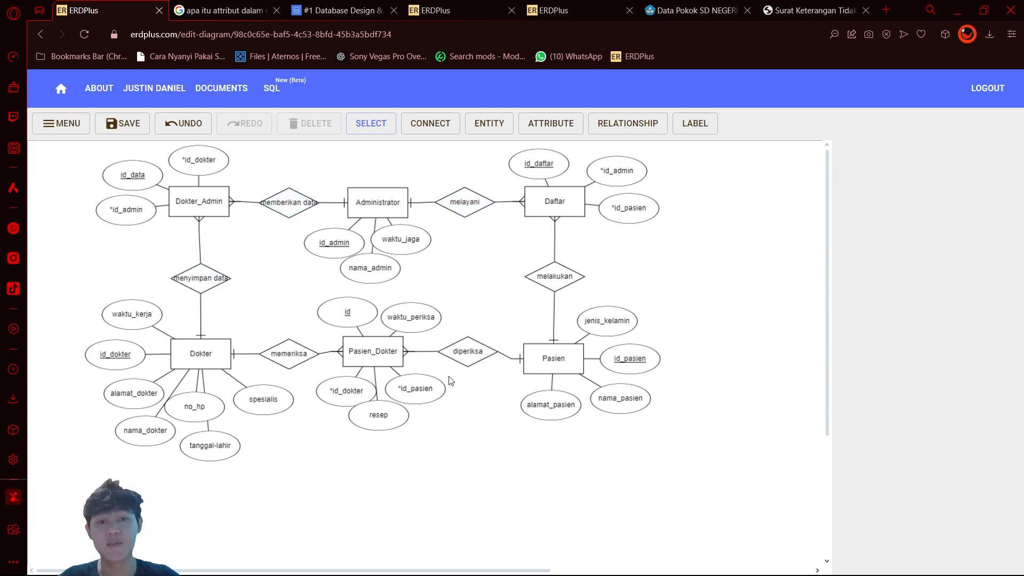
click(370, 205)
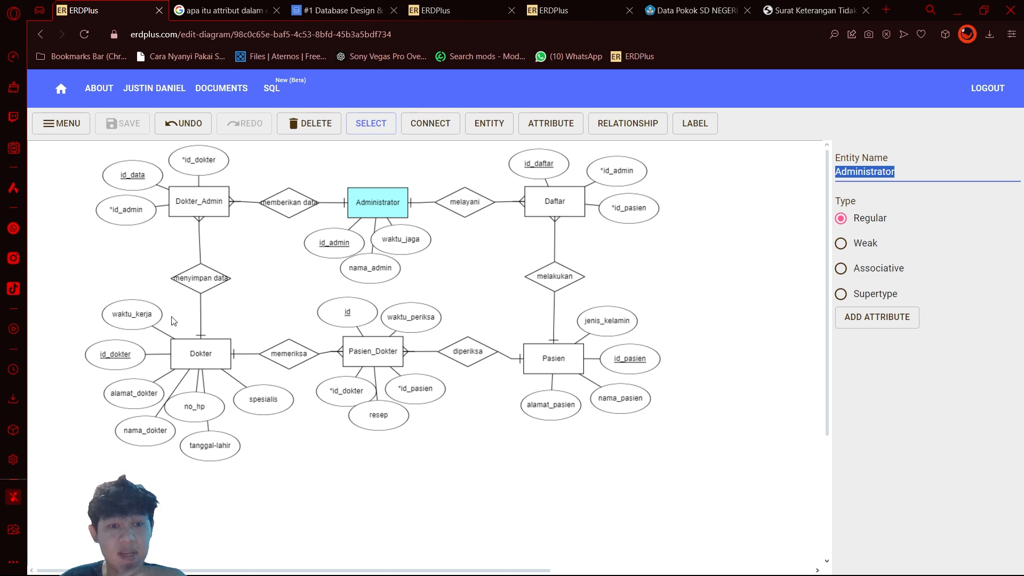
Step: Nudge Pasien_Dokter and its attributes down level with Dokter, and shift the id attribute slightly lower
click(204, 351)
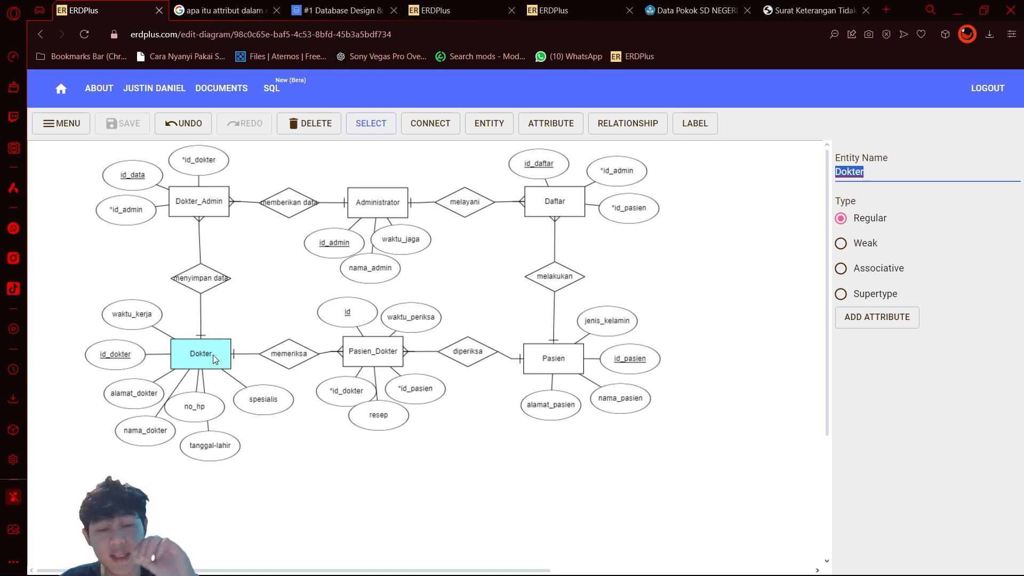
click(381, 364)
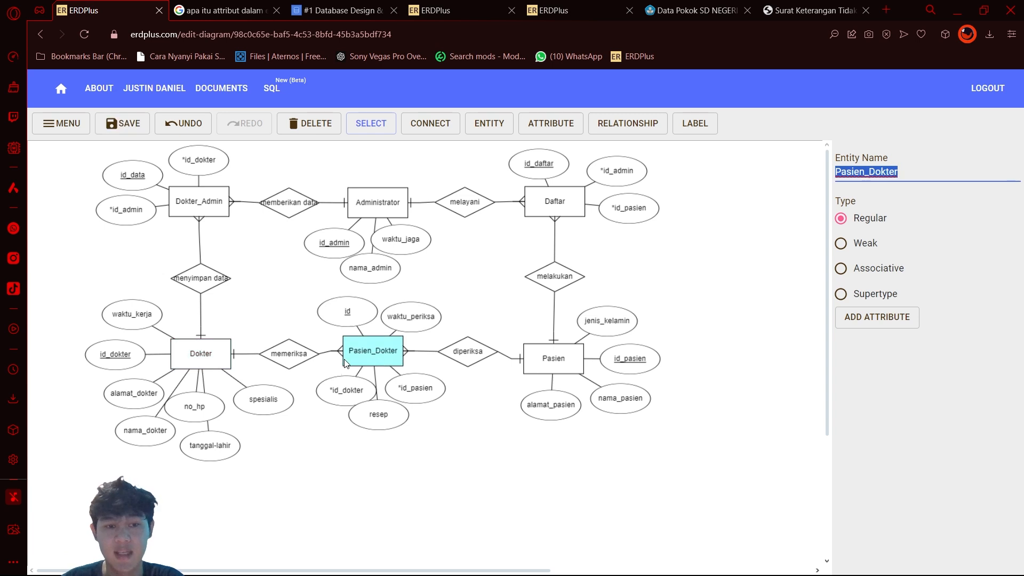
drag(363, 352, 383, 363)
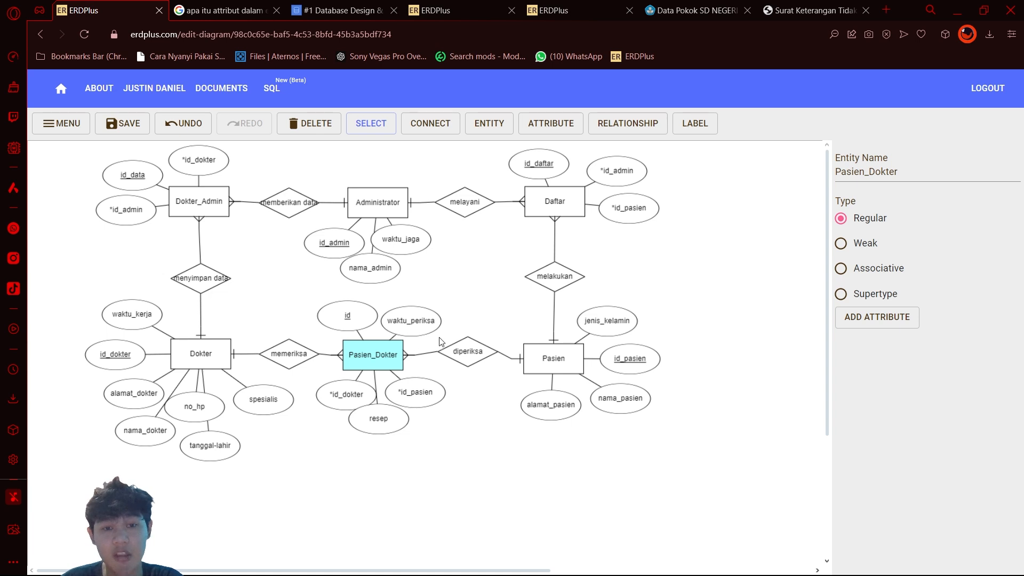
click(349, 320)
drag(350, 322, 350, 328)
click(463, 324)
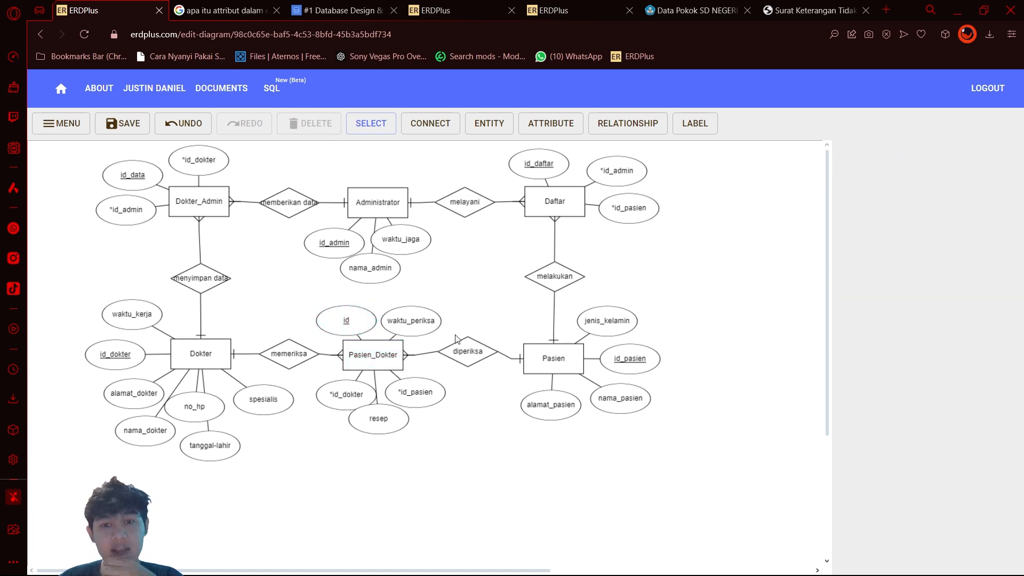
click(428, 324)
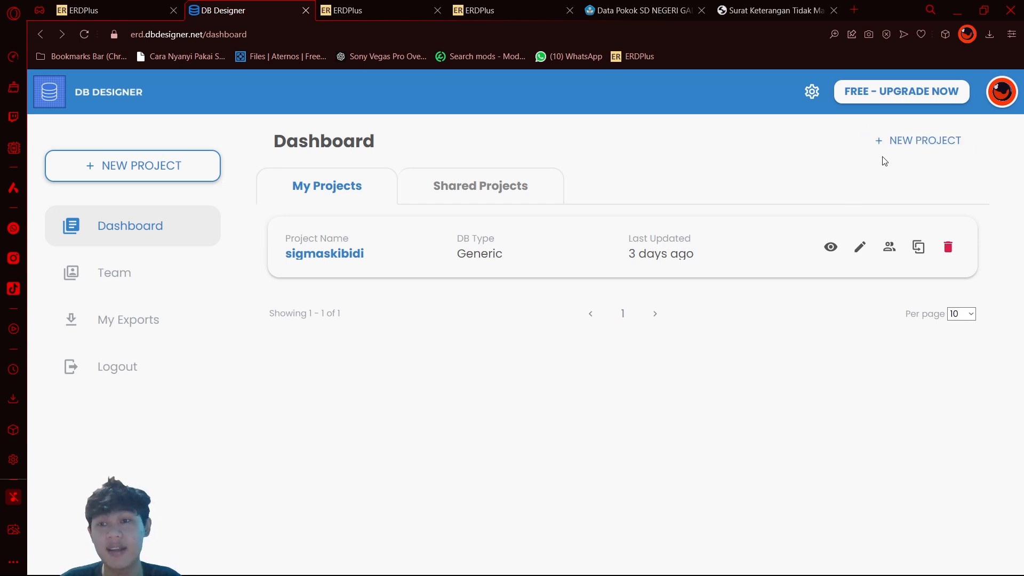
Step: Create a new generic schema from scratch in DB Designer, titled administratordokter
click(910, 142)
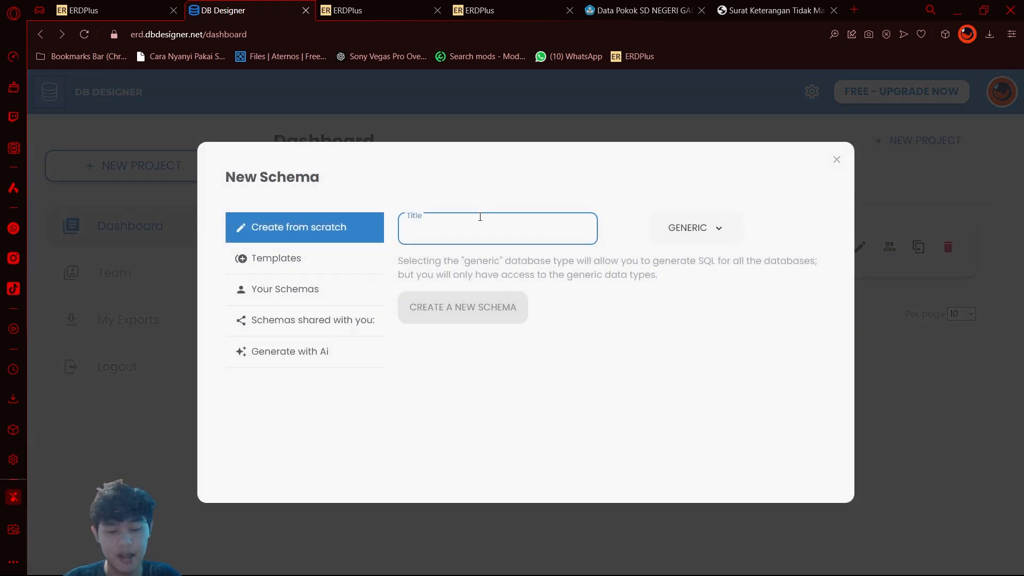
text(administar)
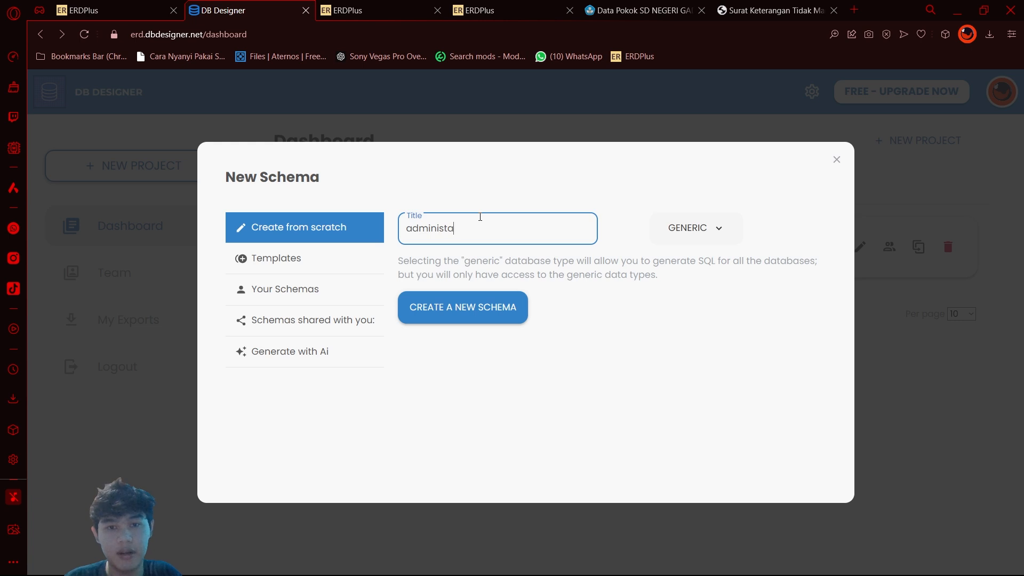
key(BackSpace)
text(ratordokter)
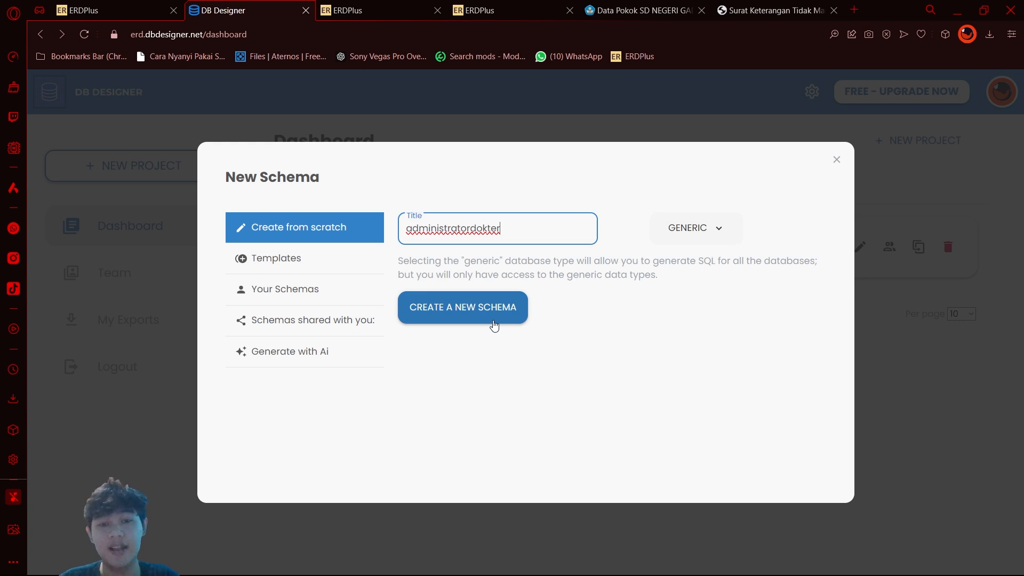
click(495, 322)
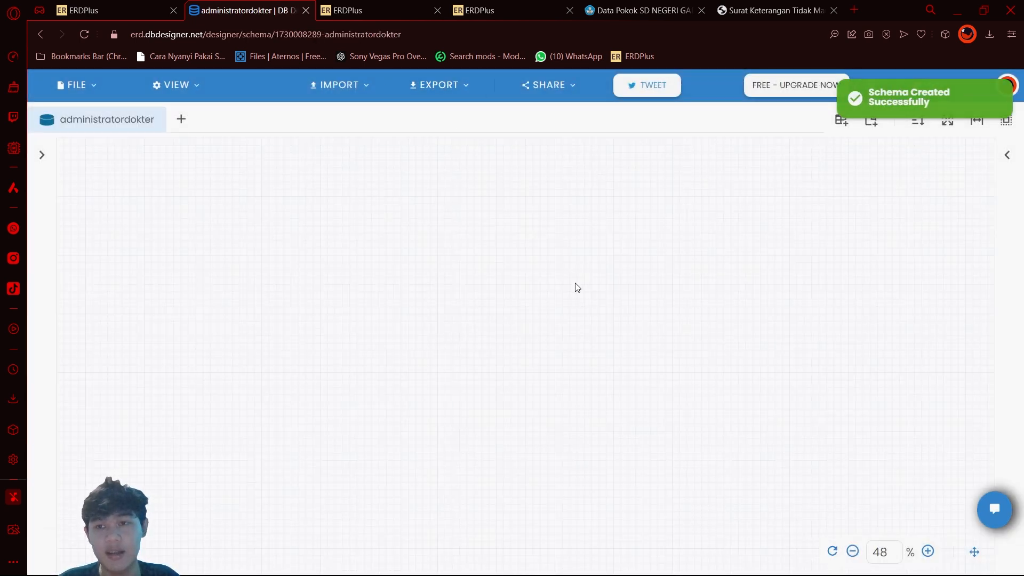
click(42, 155)
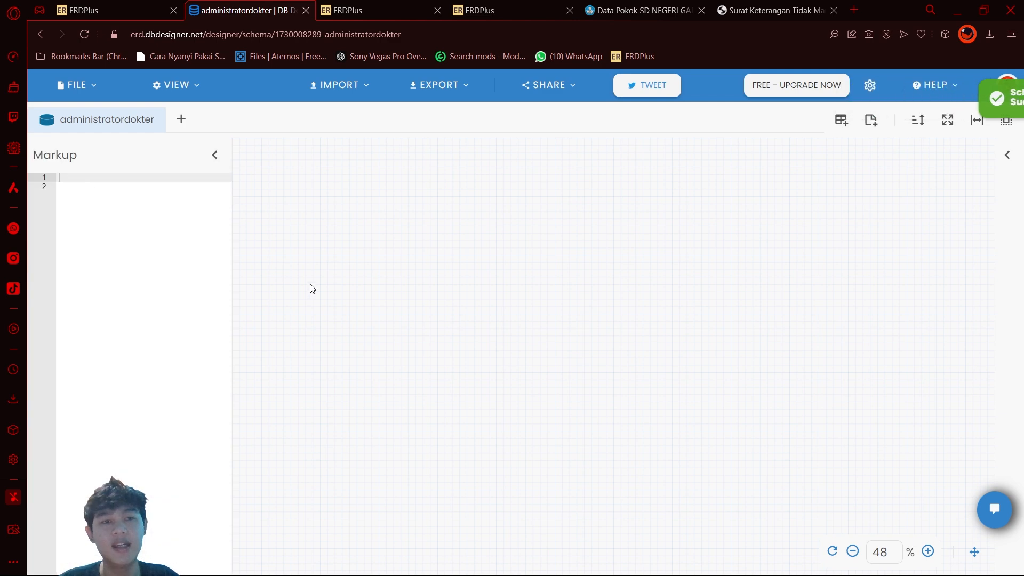
click(214, 155)
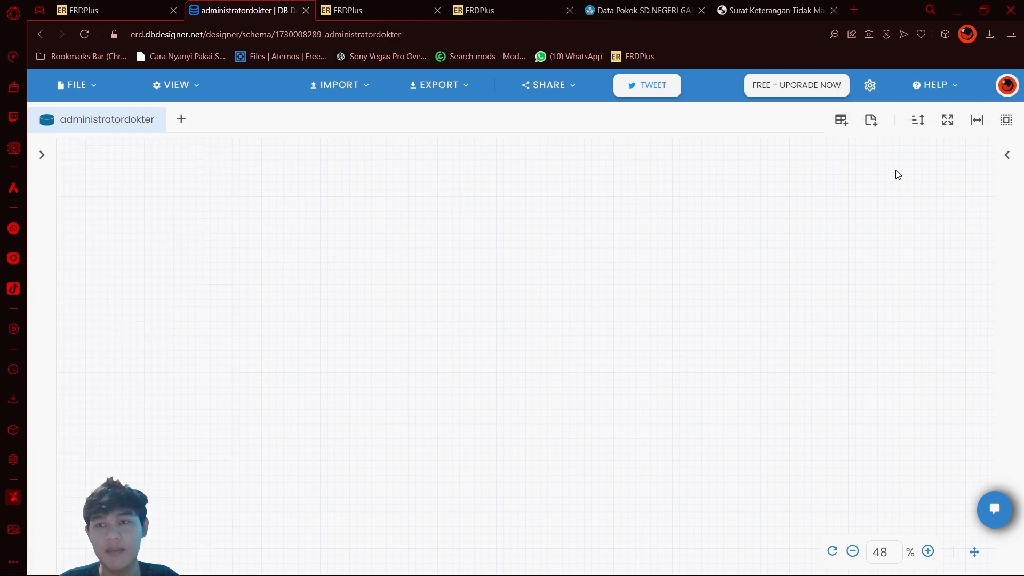
click(1007, 155)
click(841, 119)
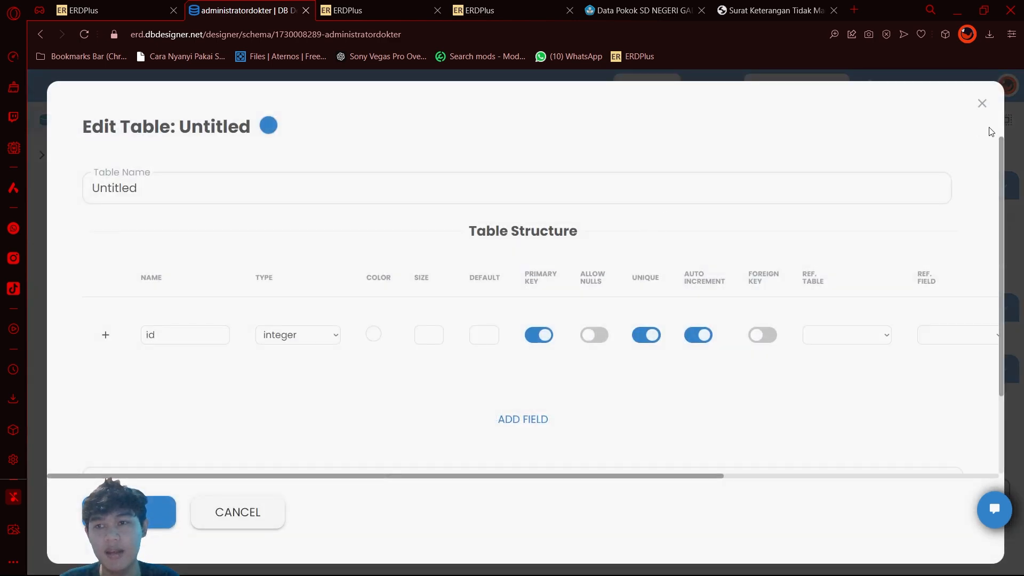
click(982, 103)
click(418, 370)
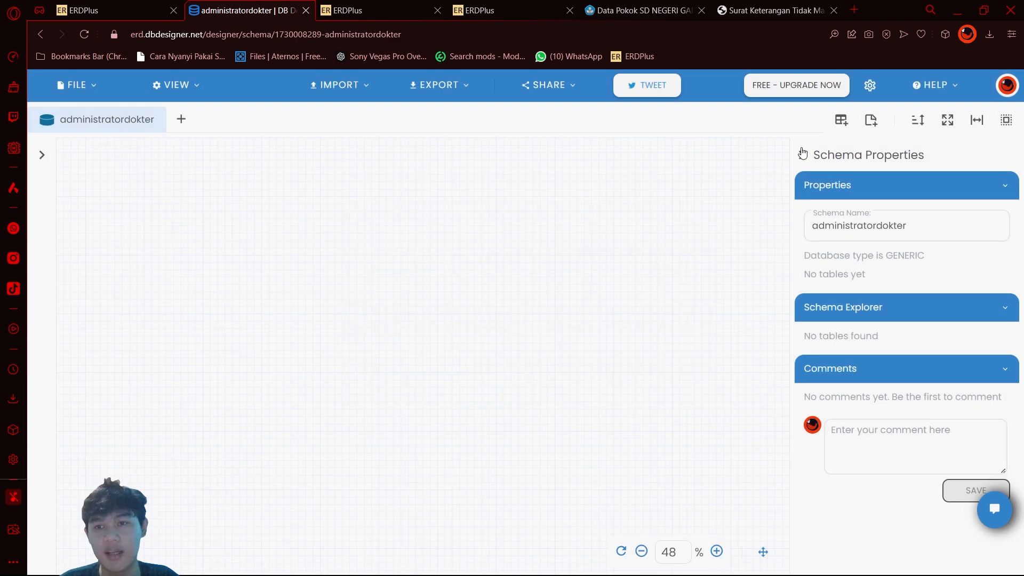
click(802, 154)
Step: Show the markup editor for the schema and remove its extra blank line
click(42, 154)
click(127, 183)
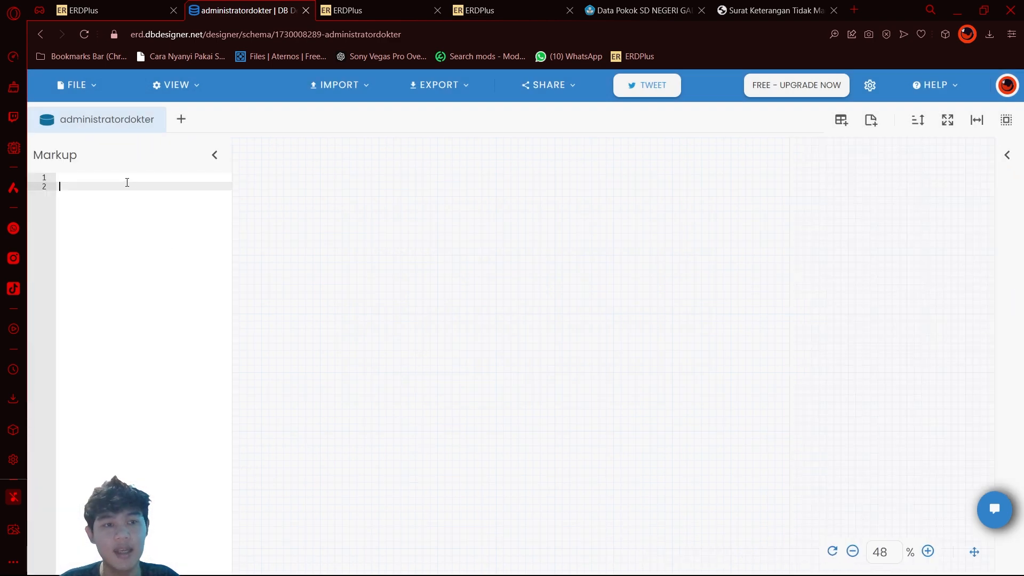
click(133, 178)
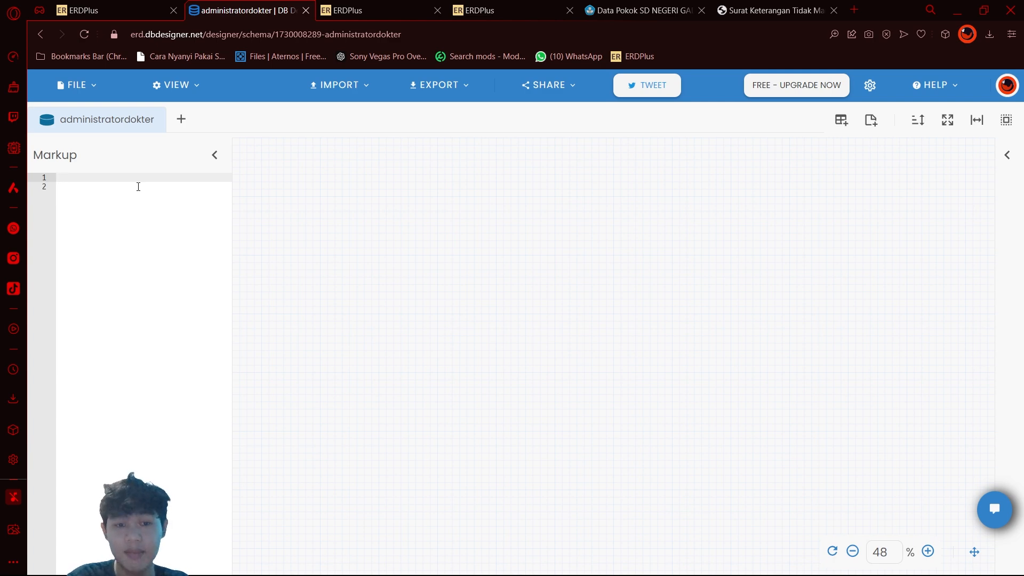
key(Delete)
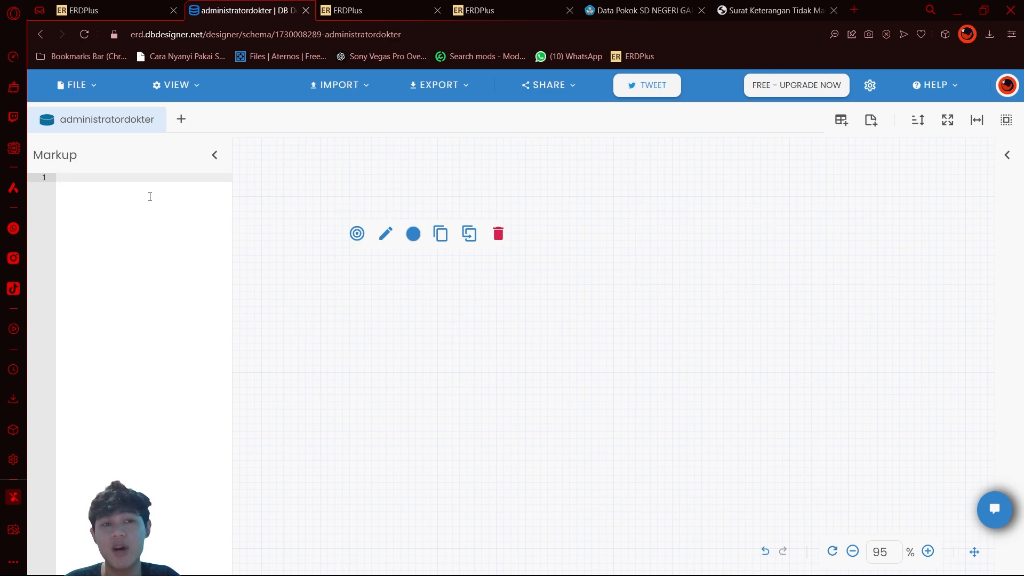
text(adminis)
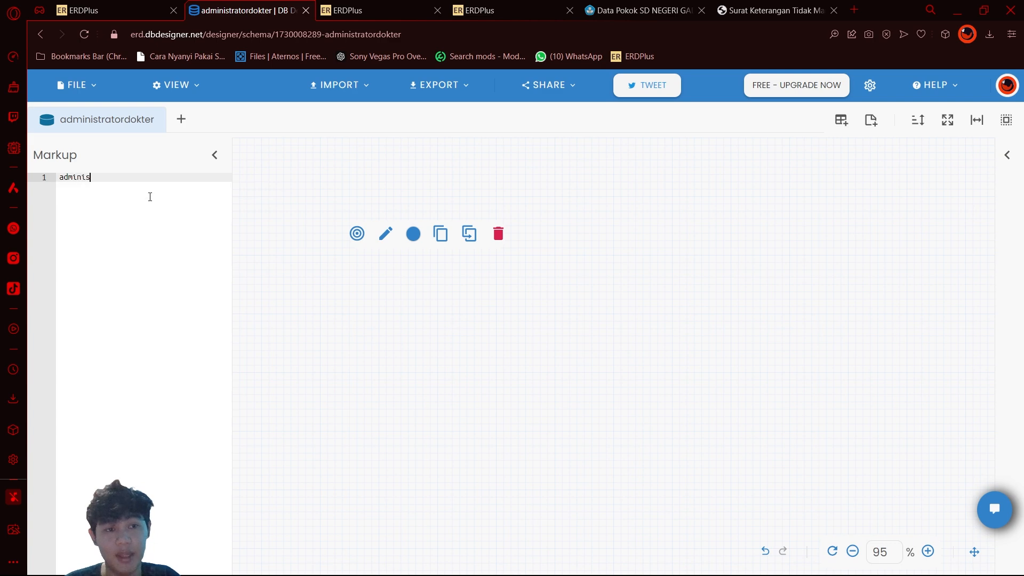
key(BackSpace)
key(BackSpace)
key(BackSpace)
key(BackSpace)
key(BackSpace)
key(BackSpace)
key(BackSpace)
Step: Define an empty pasien table in the markup and place it near the middle of the canvas
text(pasien )
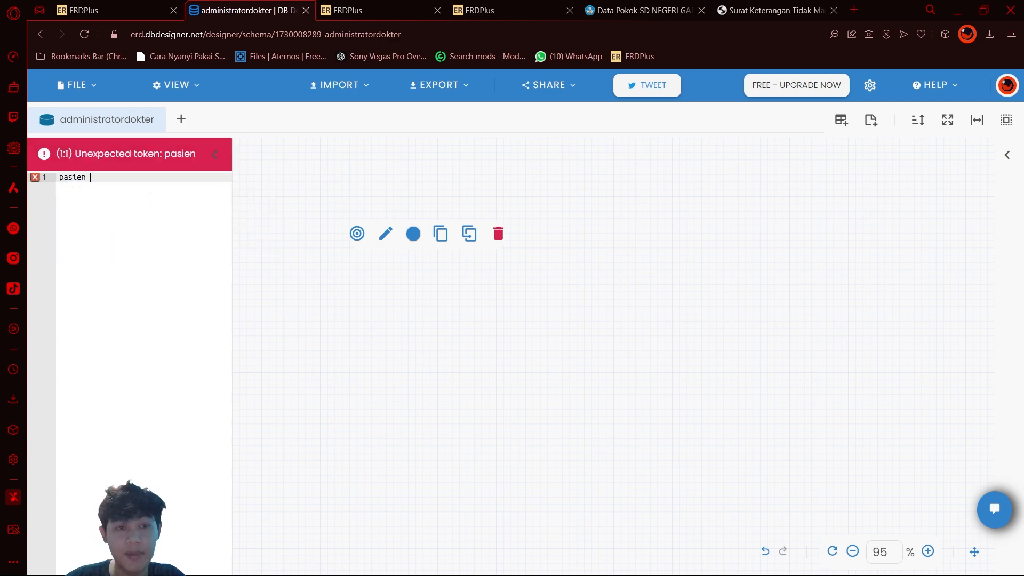
text({})
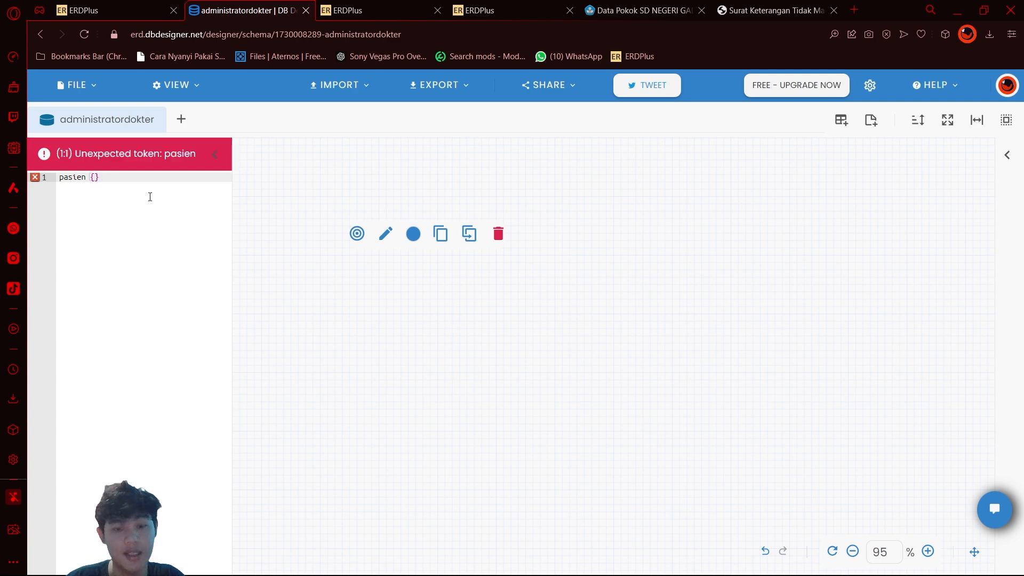
key(Return)
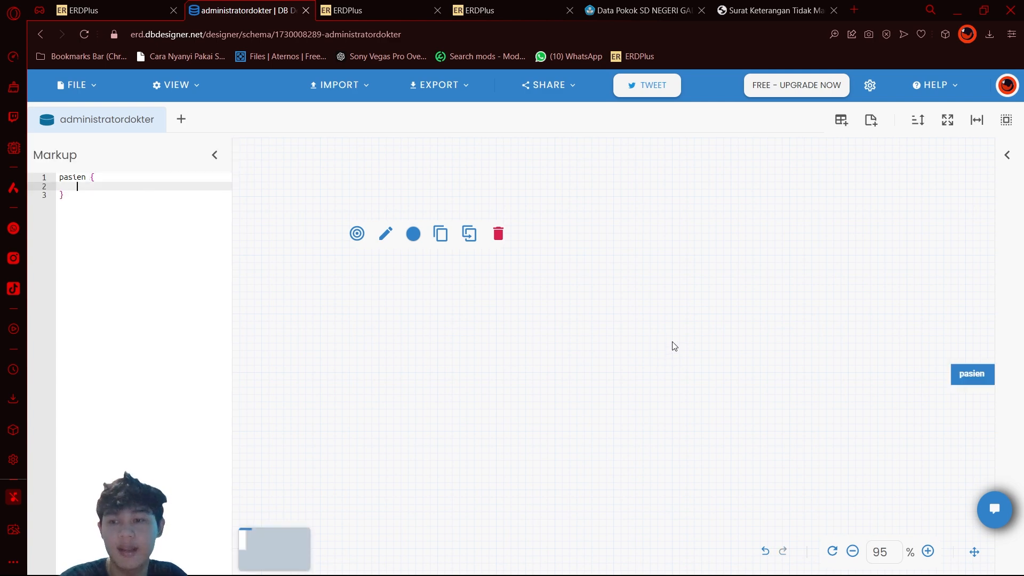
drag(987, 374, 516, 278)
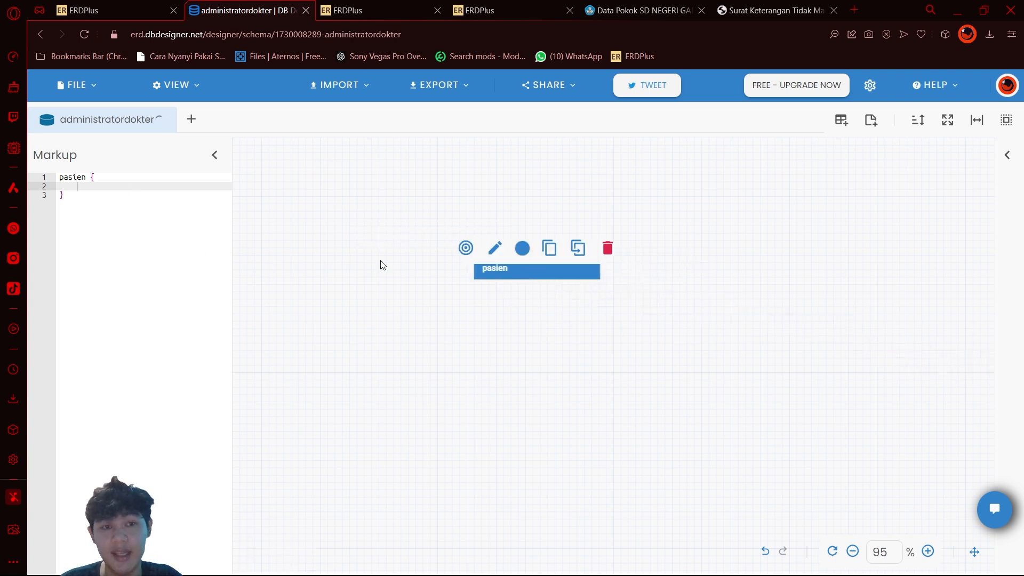
Step: Add id_pasien as the pk field of the pasien table, following the ERDPlus diagram, and shift the table to the right
click(198, 192)
click(192, 188)
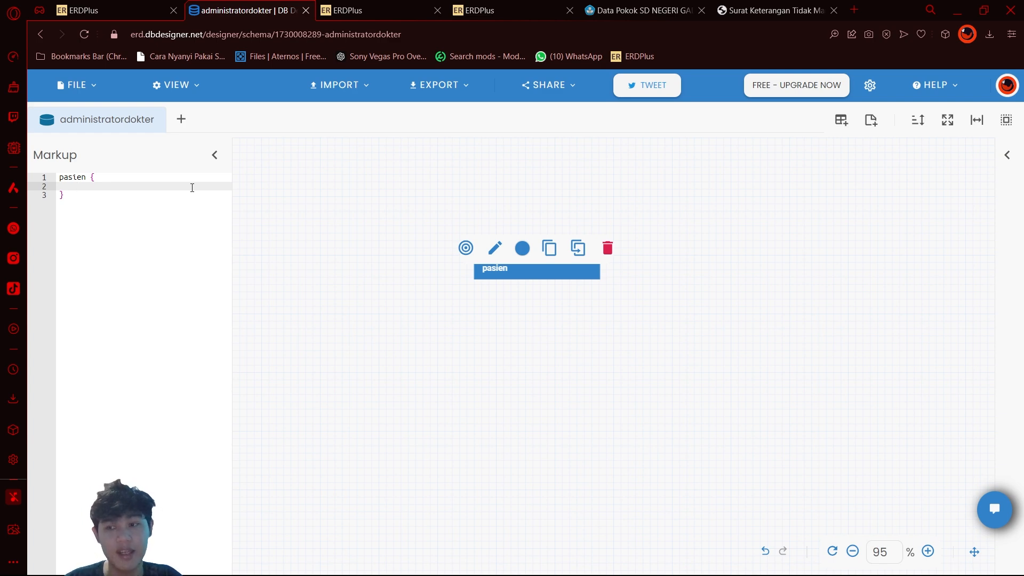
click(89, 7)
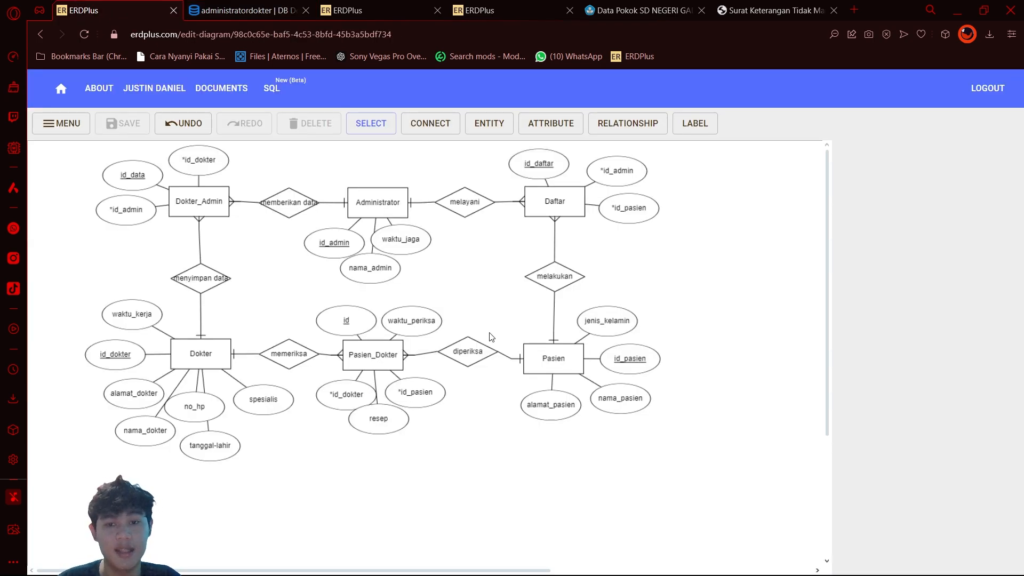
click(237, 8)
text(id_pasien)
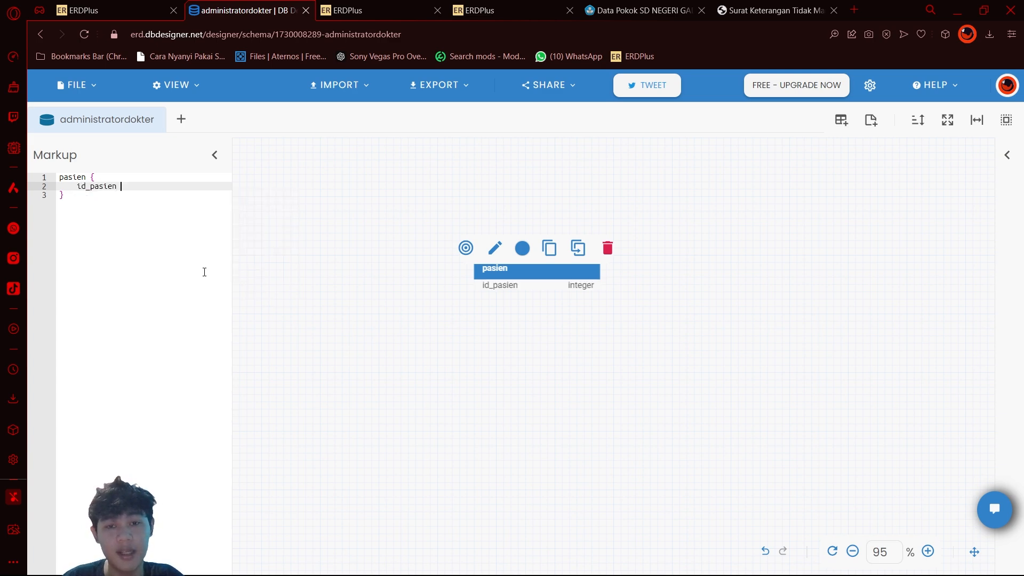
text(pk)
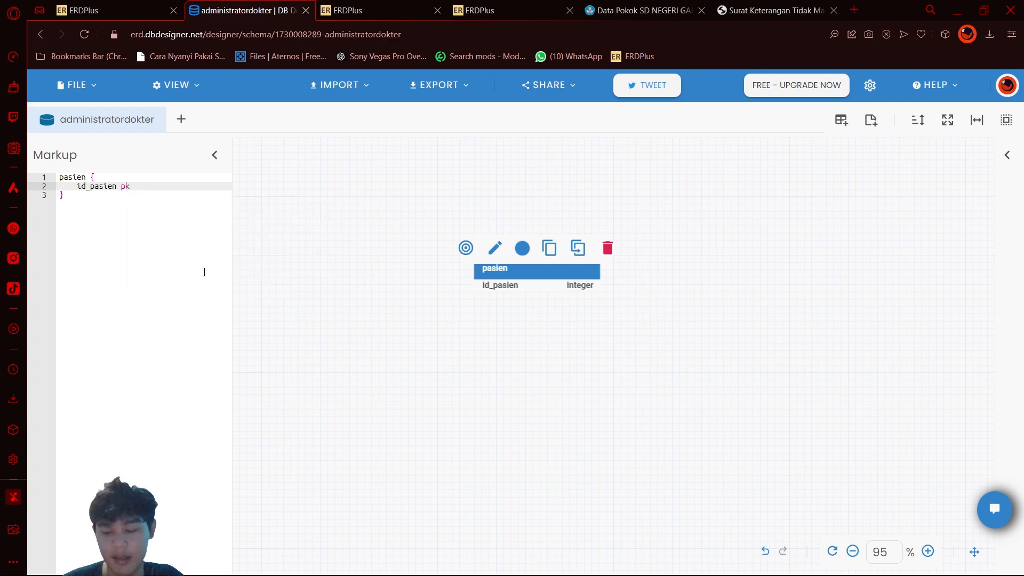
key(Return)
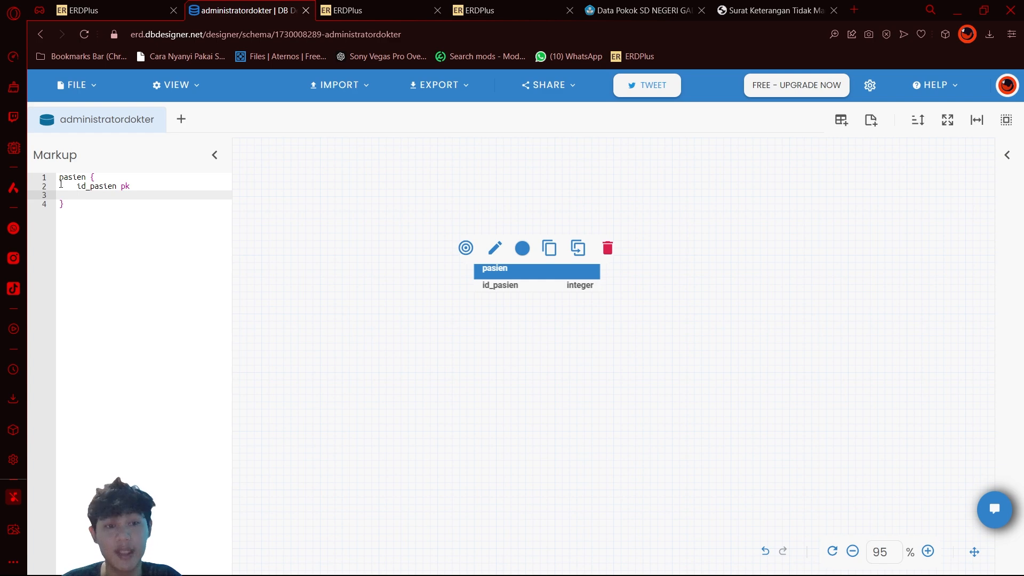
drag(60, 179, 138, 188)
click(127, 195)
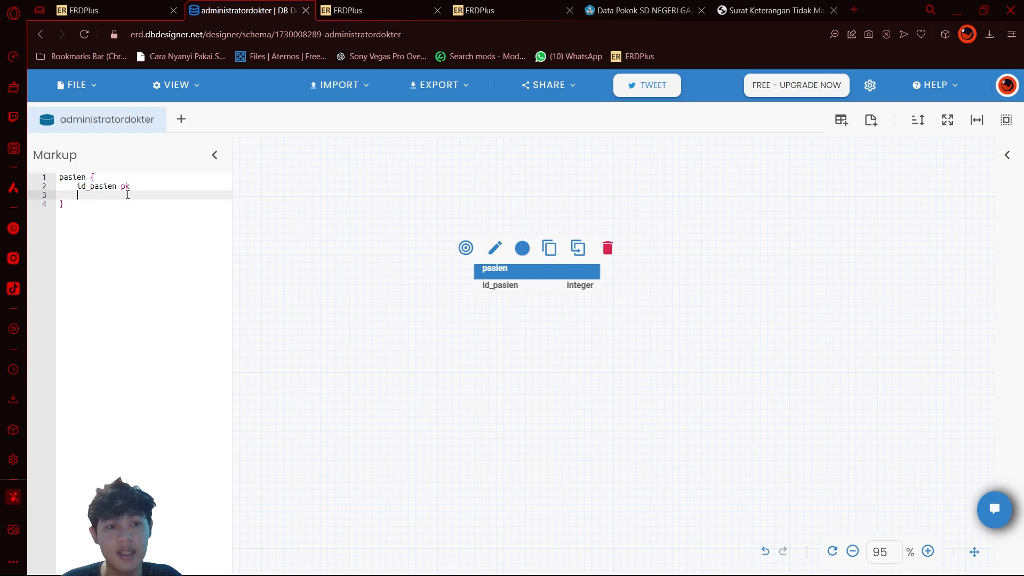
drag(522, 275, 626, 269)
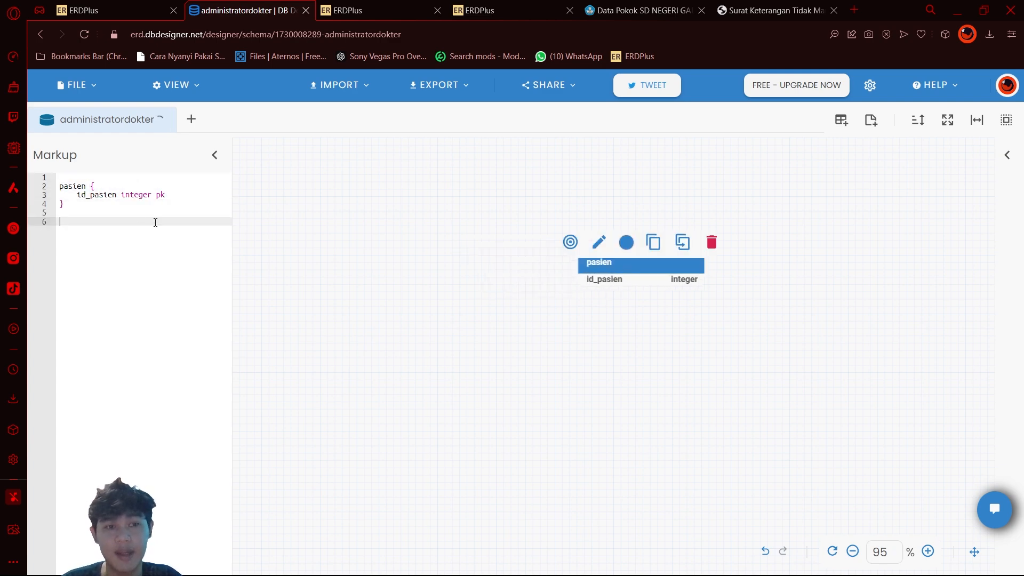
Step: Add the varchar fields nama_pasien, alamat_pasien and jenis_kelamin to the pasien table
click(132, 207)
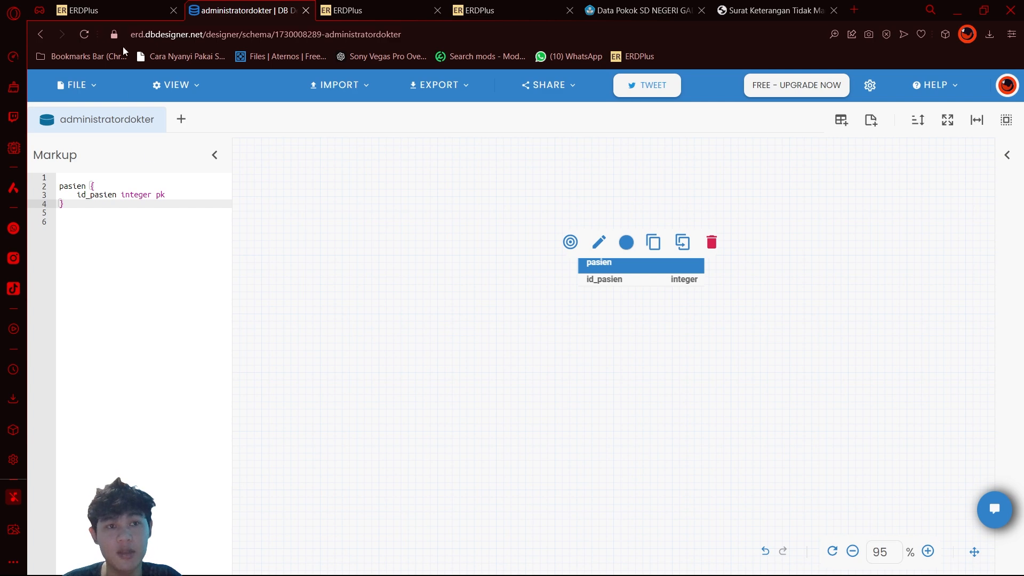
text(nama_pasien)
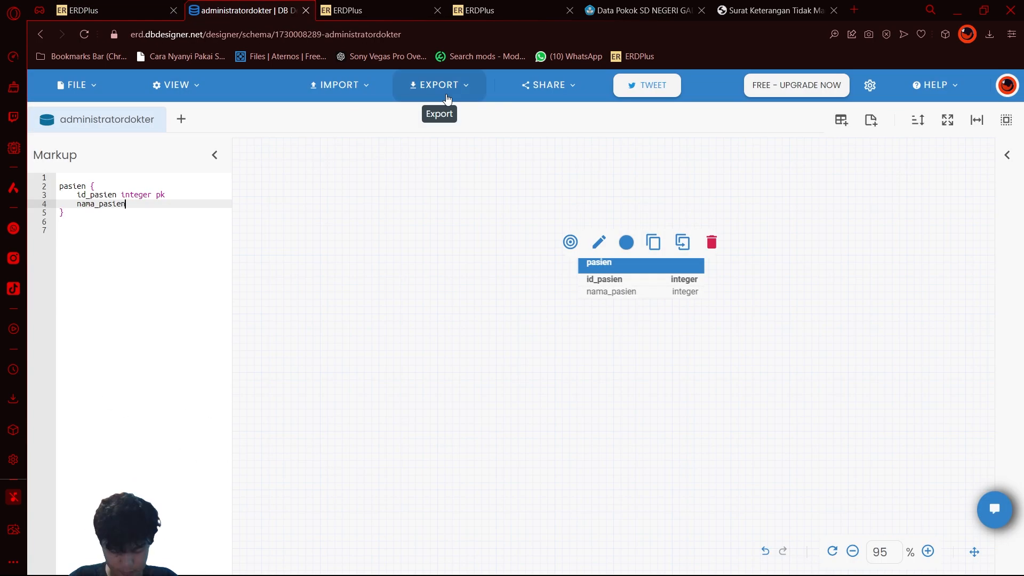
text( varchar)
key(Return)
text(alamat_pasien varchar)
Step: Define a pendaftaran table with id_daftar integer pk, id_admin integer and id_pasien integer, and open an administrator table block
key(Return)
text(jenis_kelamin varchar)
key(Down)
key(Down)
key(Down)
text(daftar {)
Step: Define a dokter_admin table with id_data integer pk, id_admin integer and id_dokter integer
key(Return)
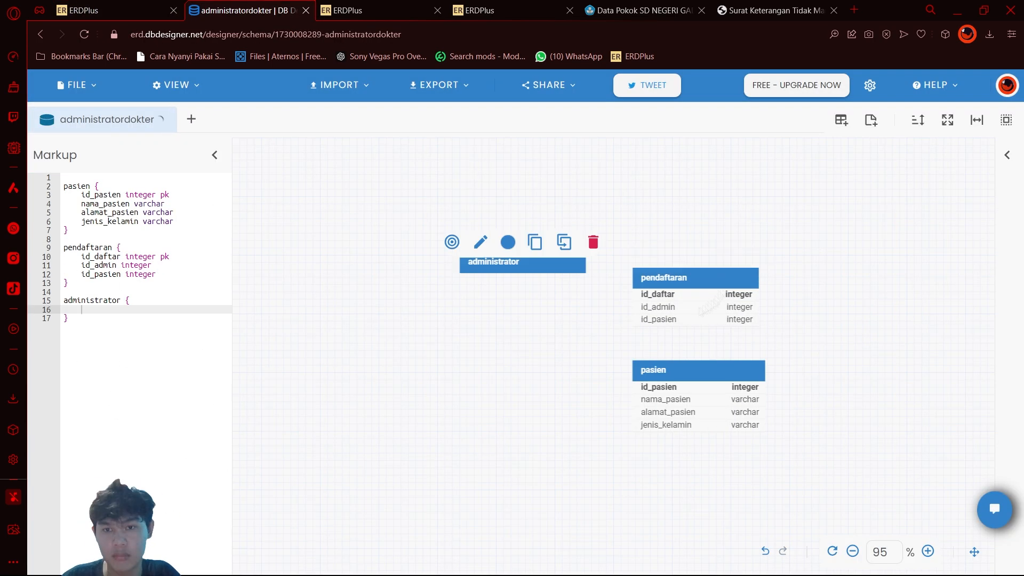
Step: Fill the administrator table with id_admin integer pk, nama_admin varchar and waktu_jaga timestamp
text(id_admin integer pk nama_admin varchar waktu_jaga timestamp)
key(Down)
key(End)
key(Return)
key(Return)
text(dokter_admin {)
Step: Define a dokter table below dokter_admin with id_dokter integer pk, tanggal_lahir date, and varchar nama_dokter, alamat_dokter, spesialis, waktu_kerja and no_hp
key(Return)
text(id_data integer pk id_admin integer id_dokter integer)
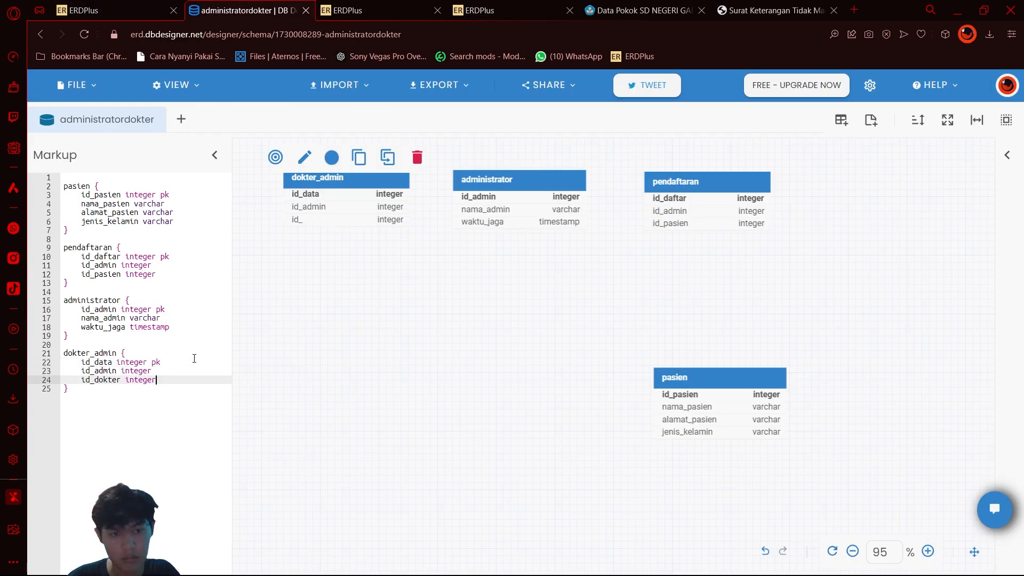
key(Down)
Step: Define a pasien_dokter table with id integer pk, id_dokter integer, id_pasien integer, waktu_periksa timestamp and resep text
key(Return)
key(Return)
text(dokter { id_dokter integer pk nama_dokter varchar alamat_dokter varchar tanggal_lahir date spesialis varchar waktu_kerja varchar no_hp varchar)
drag(540, 220, 340, 344)
key(Down)
key(Return)
key(Return)
text(pasien_dokter {)
scroll(561, 330, down, 1)
text(id integer pk id_dokter integer id_pasien integer waktu_periksa timestamp resep)
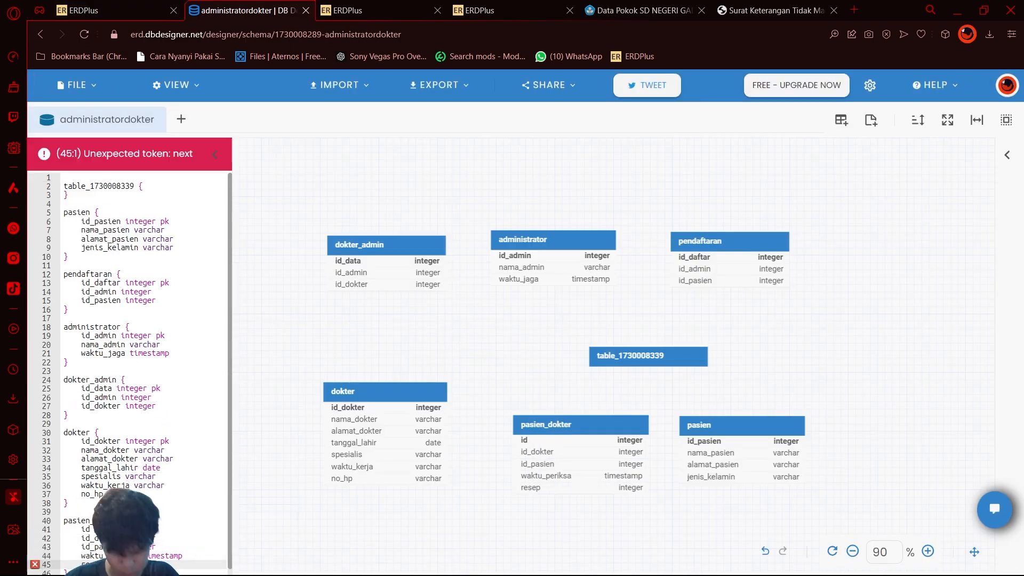
key(BackSpace)
key(BackSpace)
key(BackSpace)
key(BackSpace)
text(text)
Step: Delete the stray empty table from the canvas, and move pasien_dokter and pasien up into line with each other
click(648, 356)
click(719, 337)
drag(556, 421, 539, 410)
drag(724, 430, 724, 418)
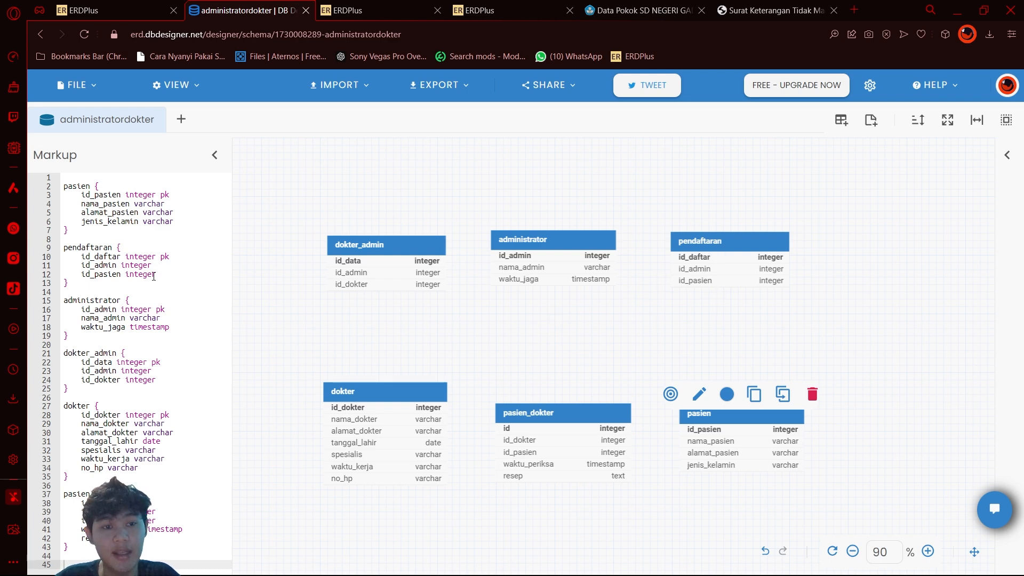
Step: Link pasien's id_pasien to pendaftaran.id_pasien with a > reference in the markup, and nudge the surrounding tables to tidy the layout
click(166, 196)
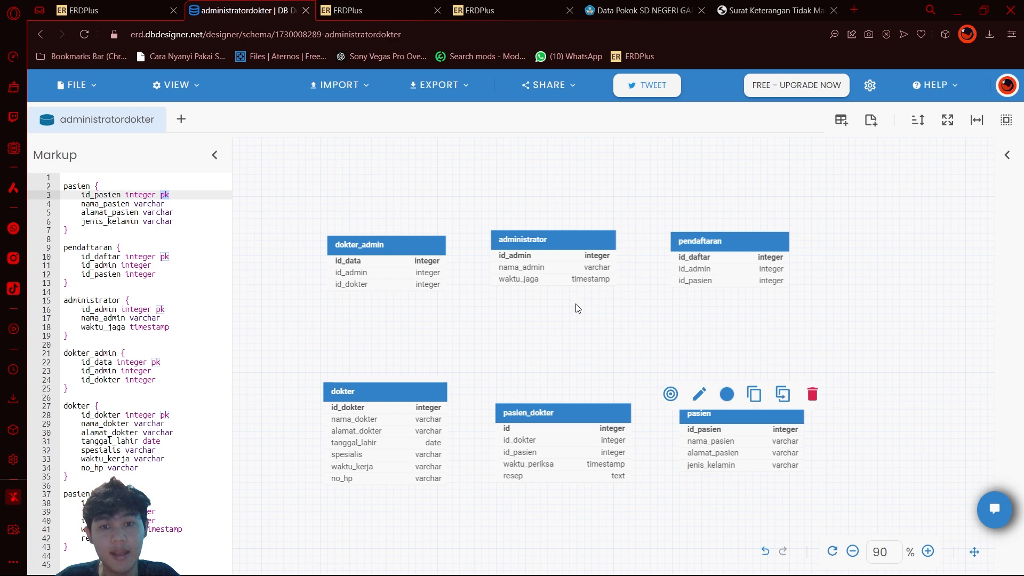
click(720, 262)
click(546, 238)
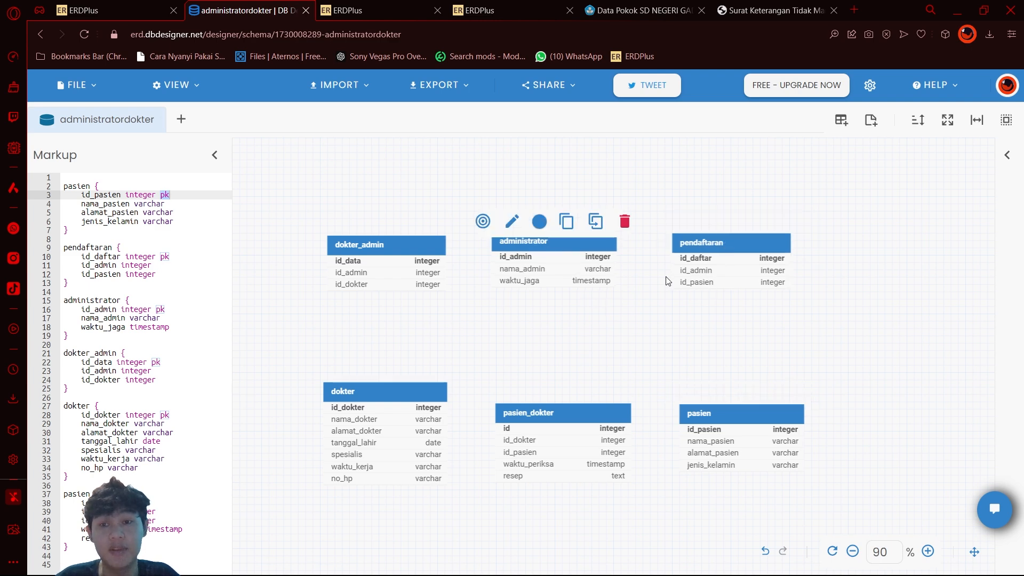
drag(399, 387, 397, 383)
click(396, 382)
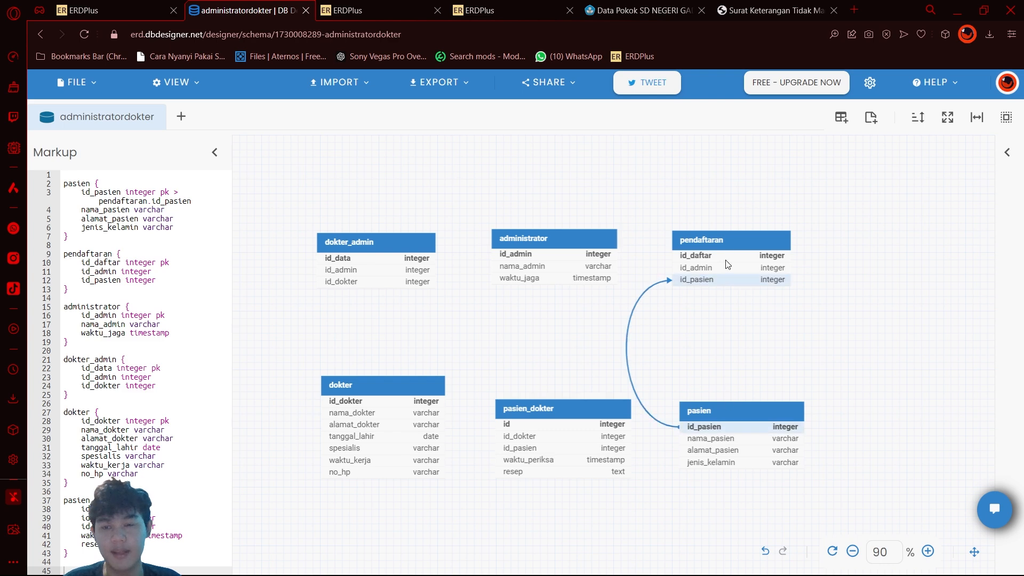
click(728, 411)
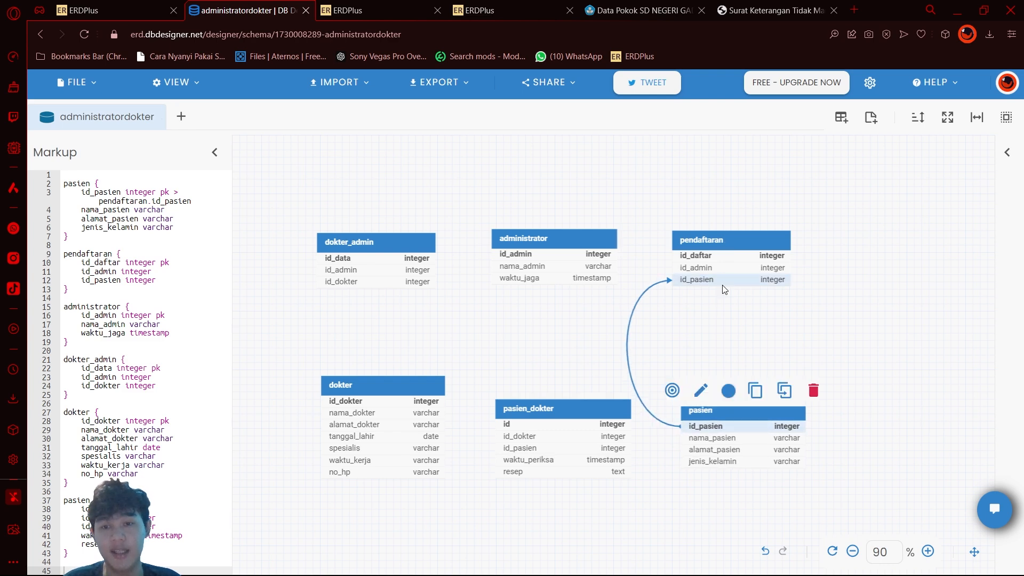
click(718, 331)
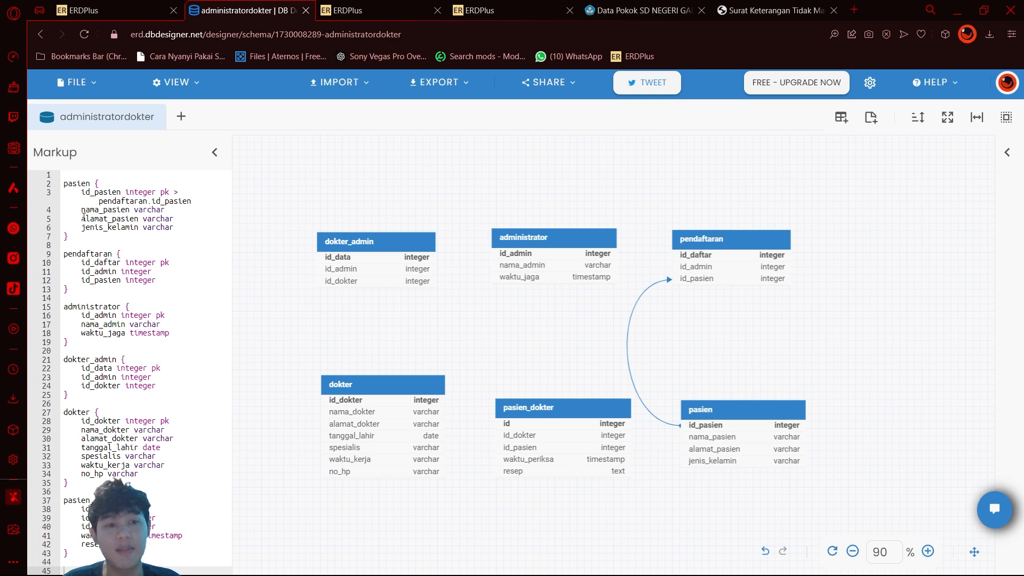
Step: Change the pasien to pendaftaran relation marker to >* so the pendaftaran end is many
drag(81, 195, 155, 193)
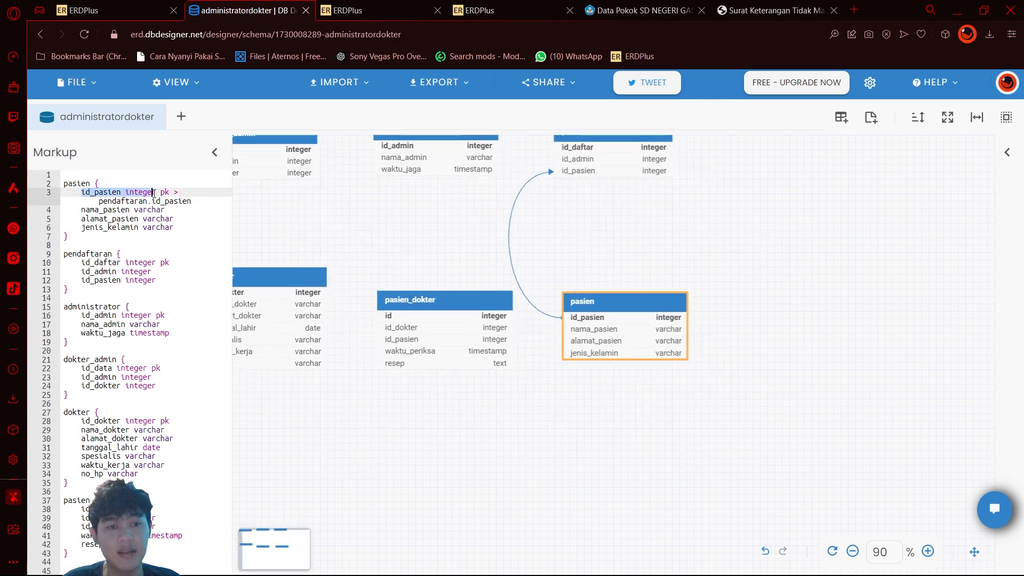
click(191, 193)
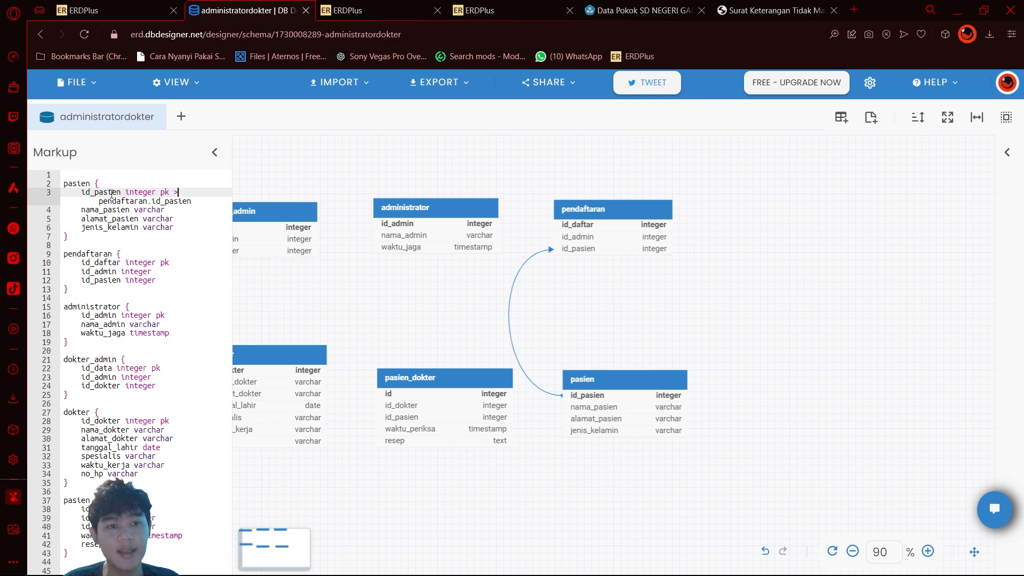
drag(99, 202, 192, 201)
click(206, 193)
scroll(478, 328, up, 1)
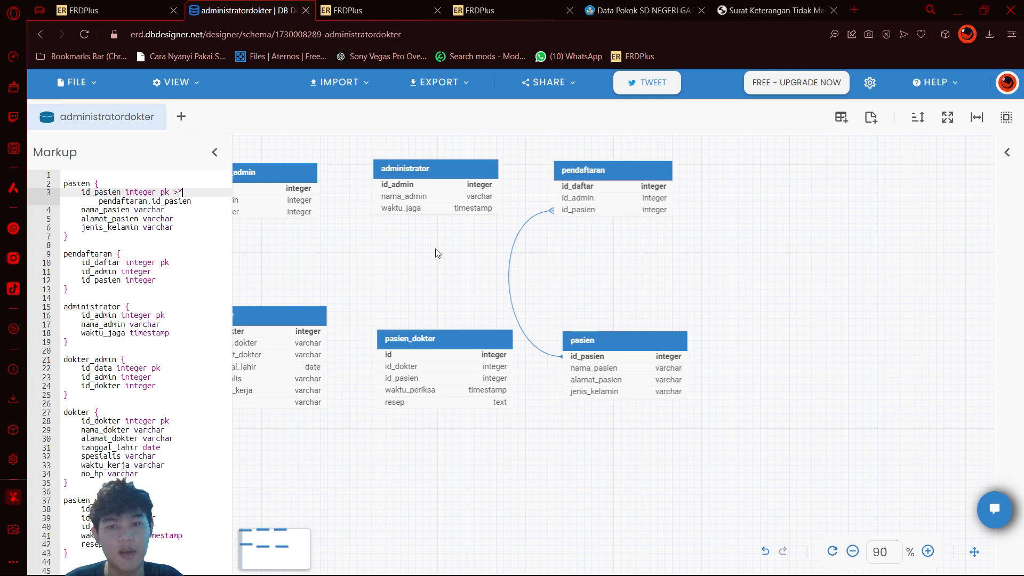
Step: Try the *>* and *> markers on the pasien to pendaftaran relation and restore the >* marker
key(BackSpace)
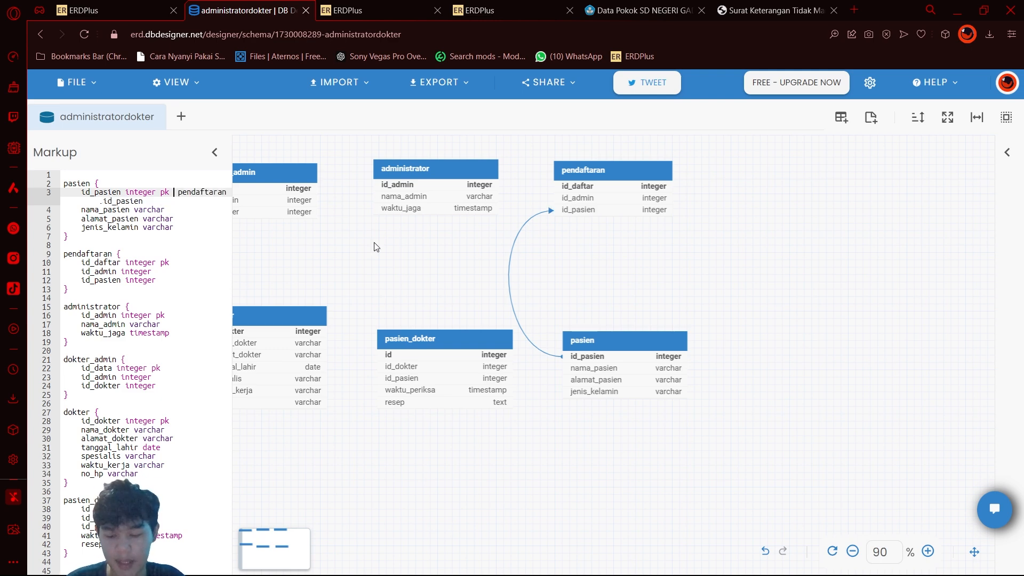
text(*)
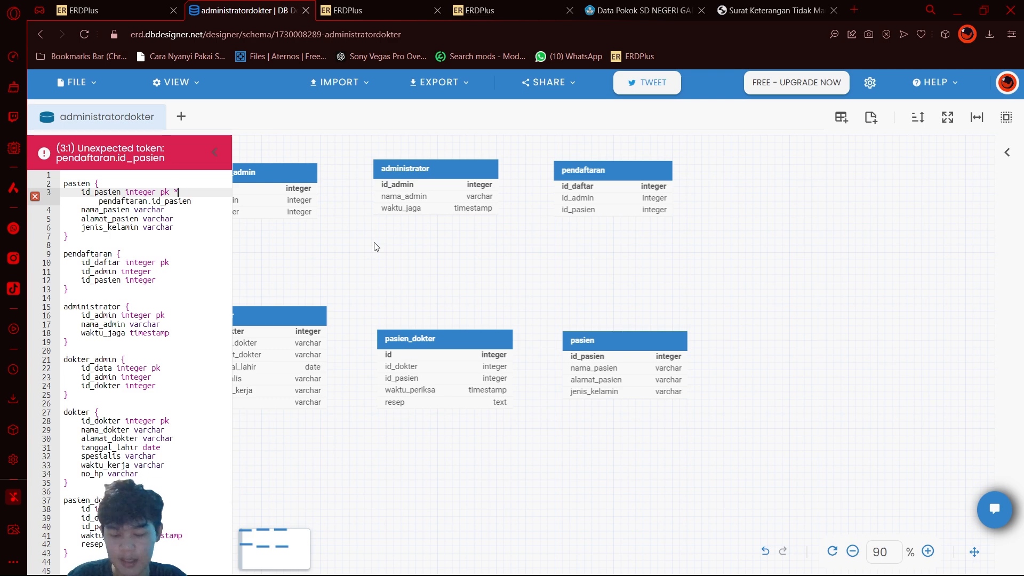
text(>*)
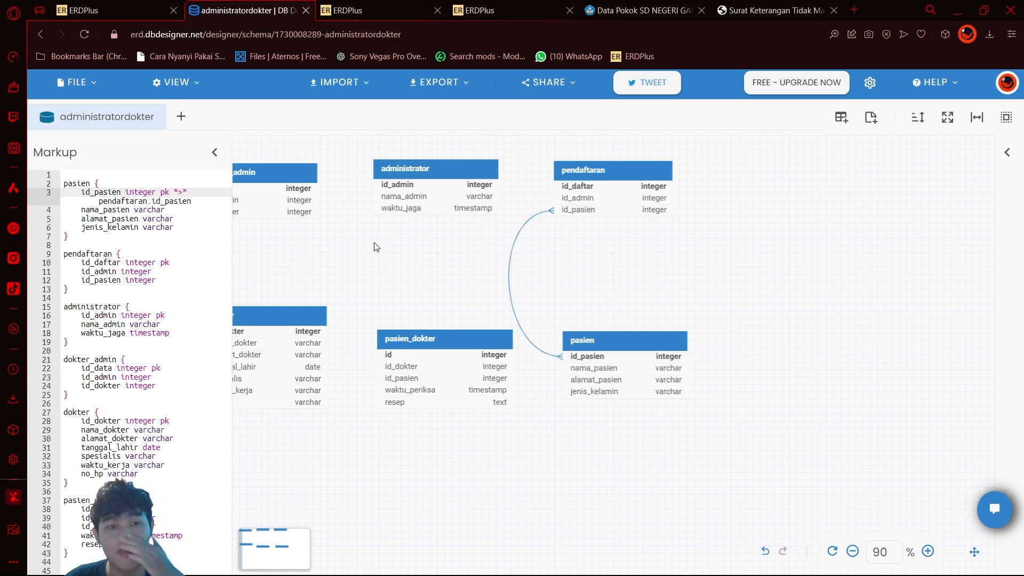
key(BackSpace)
key(BackSpace)
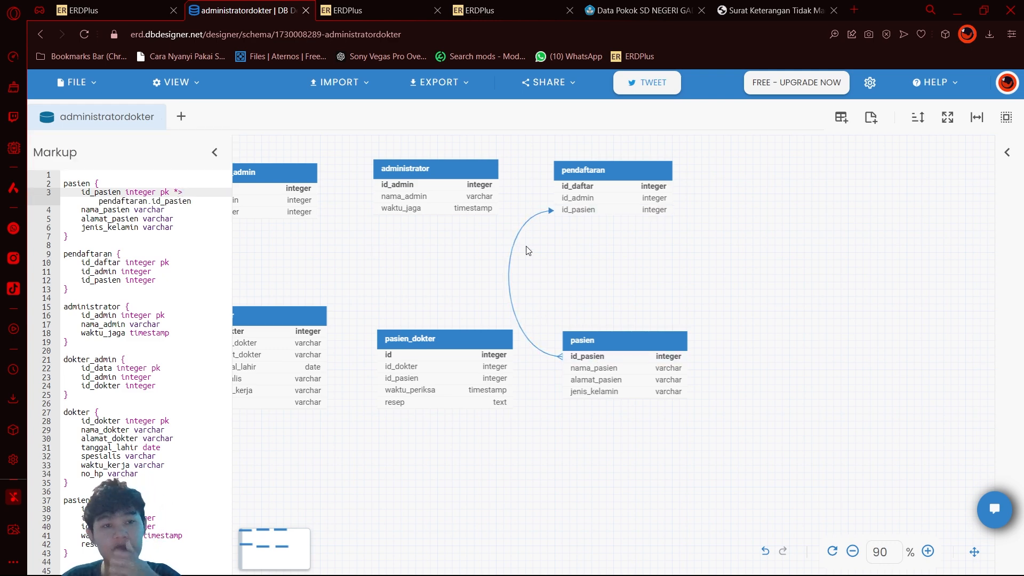
scroll(515, 302, up, 2)
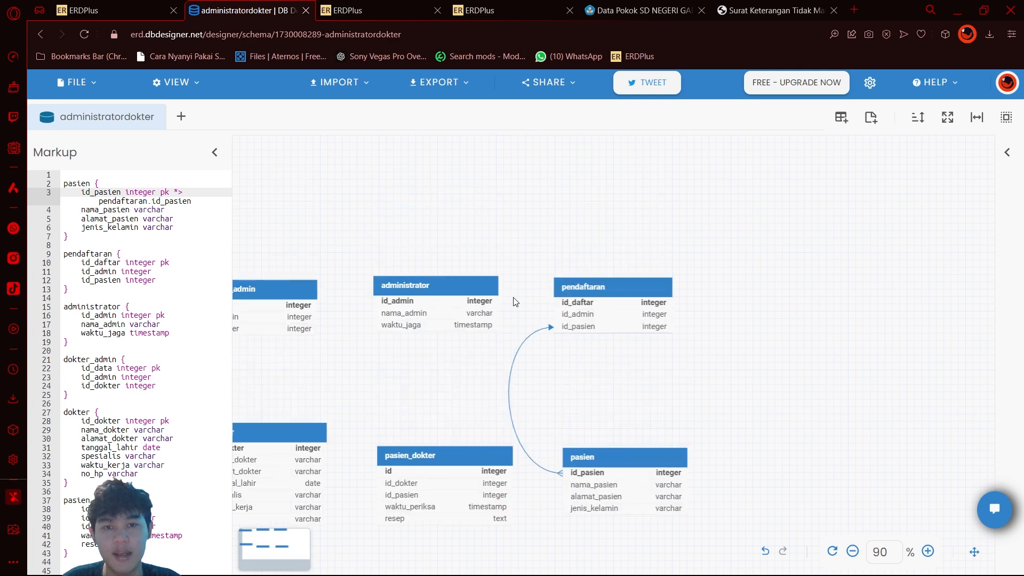
scroll(525, 356, left, 2)
scroll(528, 359, down, 1)
key(ctrl+z)
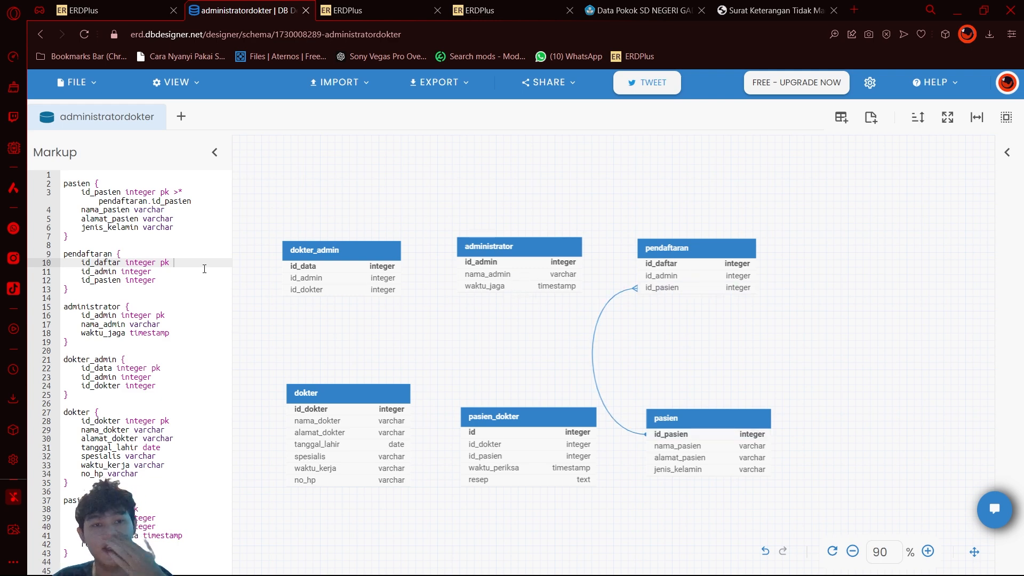
Step: Link pendaftaran's id_admin to administrator.id_admin with a > reference in the markup
click(176, 273)
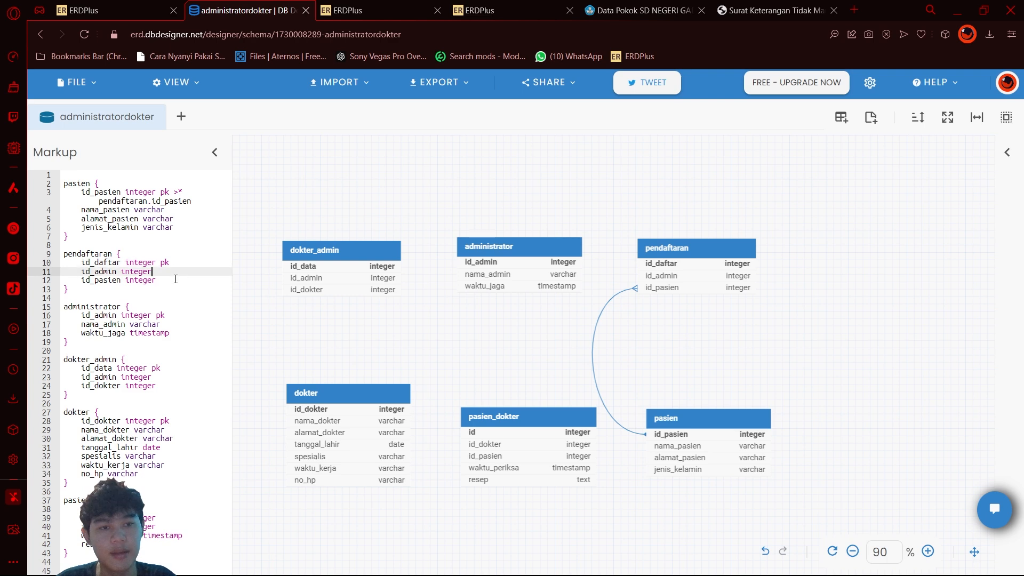
click(176, 280)
click(179, 271)
click(172, 281)
click(188, 263)
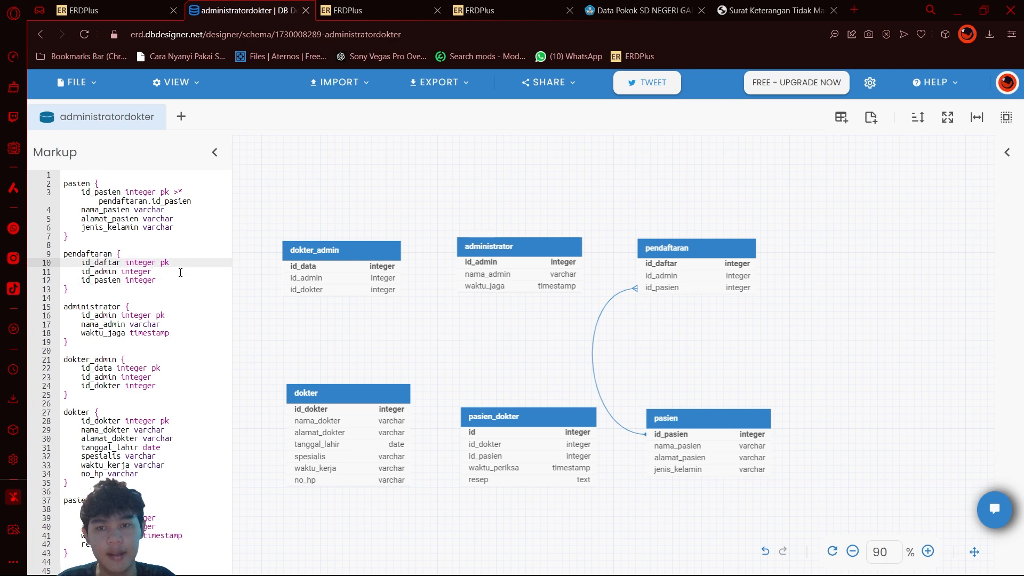
click(177, 273)
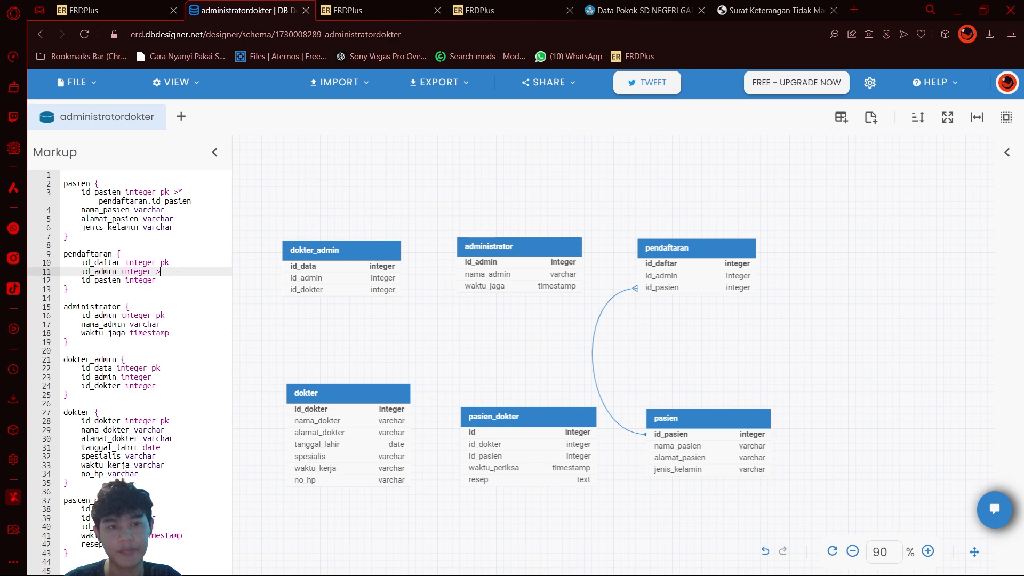
text(> administrator.)
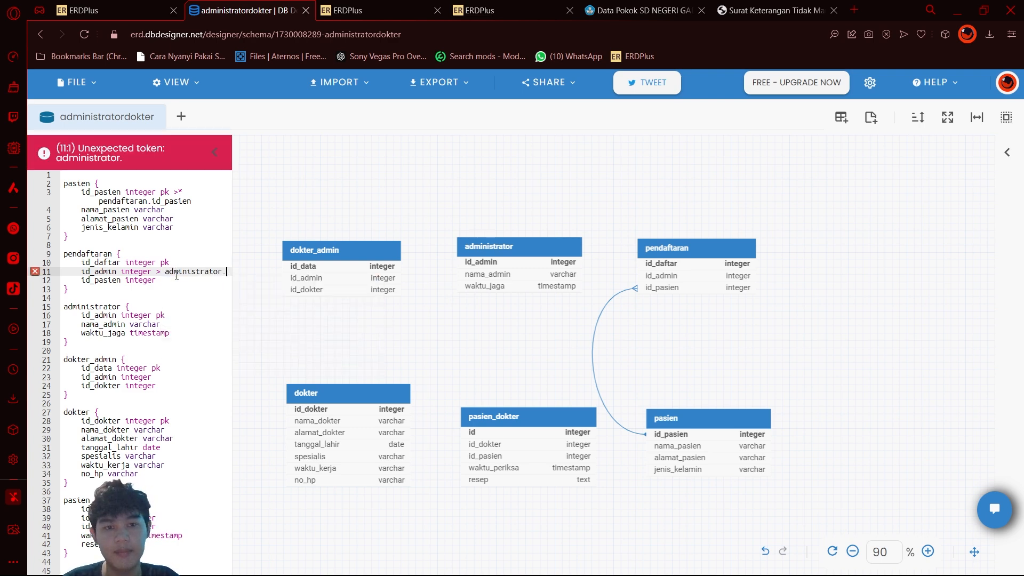
text(idad)
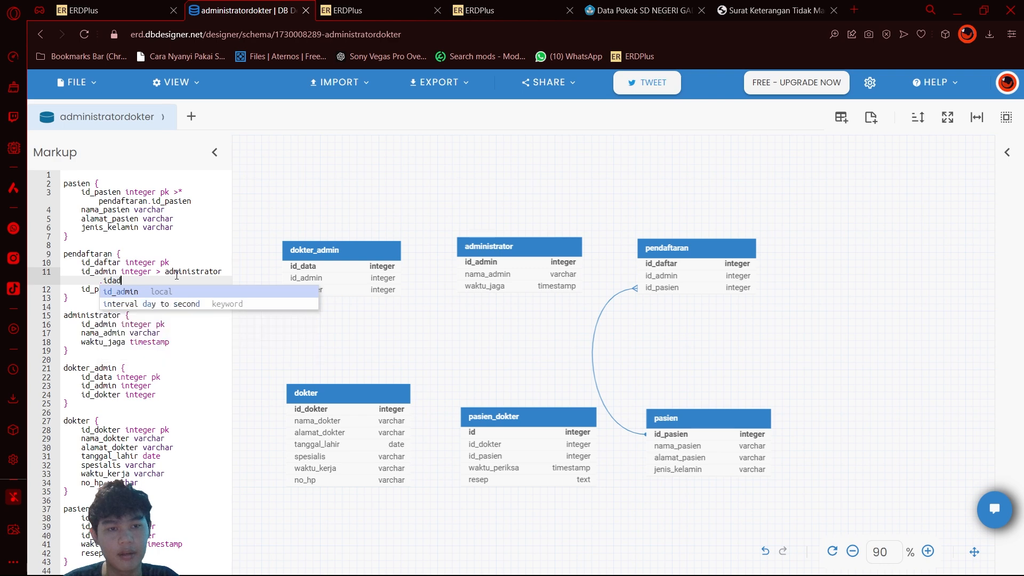
key(Return)
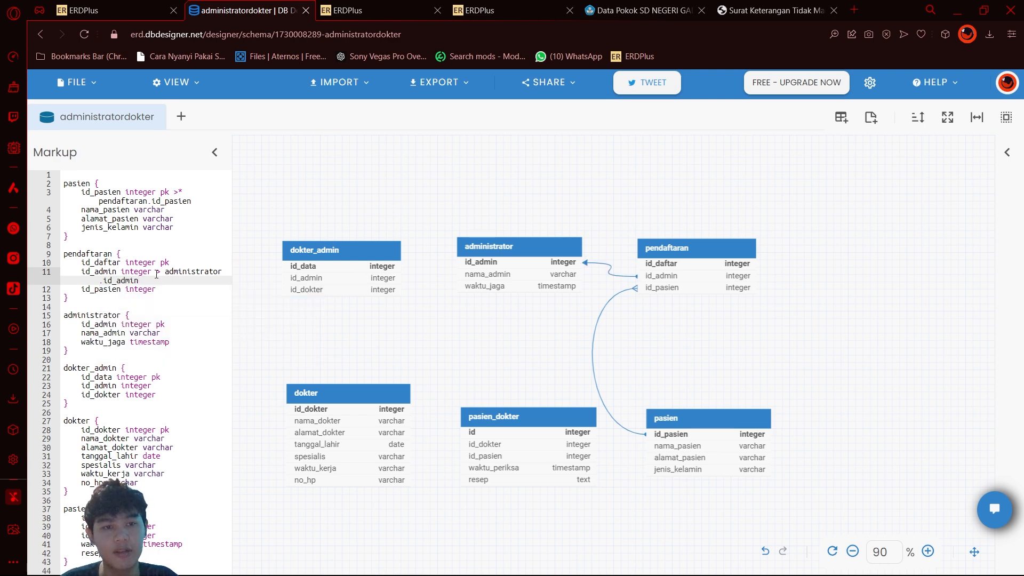
Step: Change the pendaftaran to administrator relation marker to *> and nudge the administrator table slightly down and left
click(156, 272)
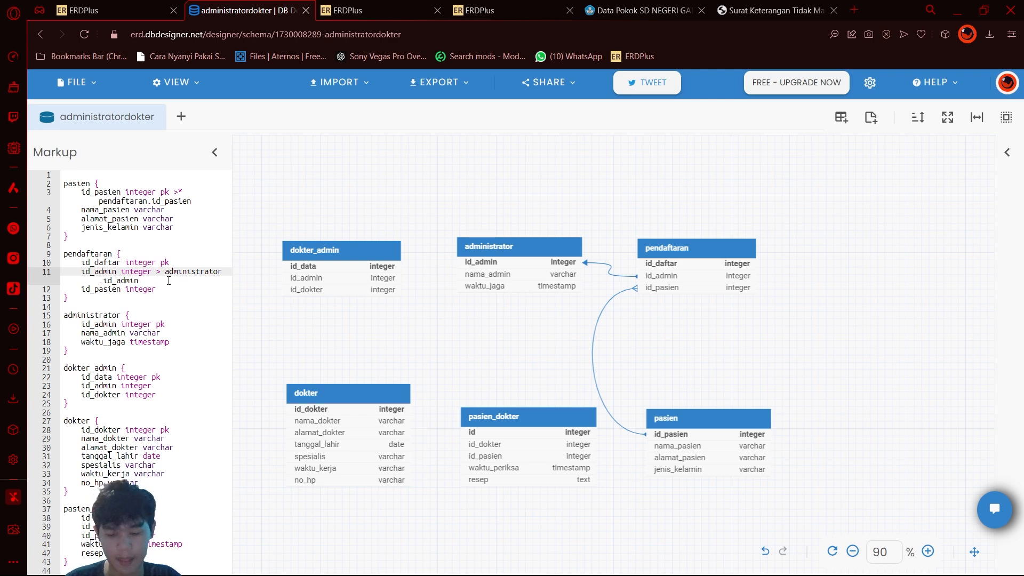
text(*)
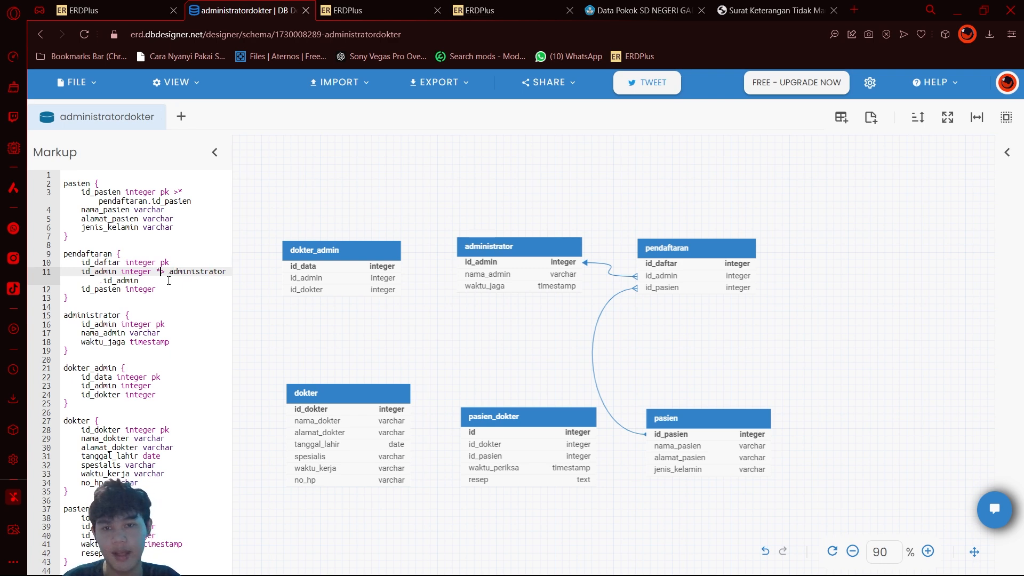
mouse_move(541, 244)
mouse_down()
mouse_move(496, 245)
mouse_move(528, 253)
mouse_up()
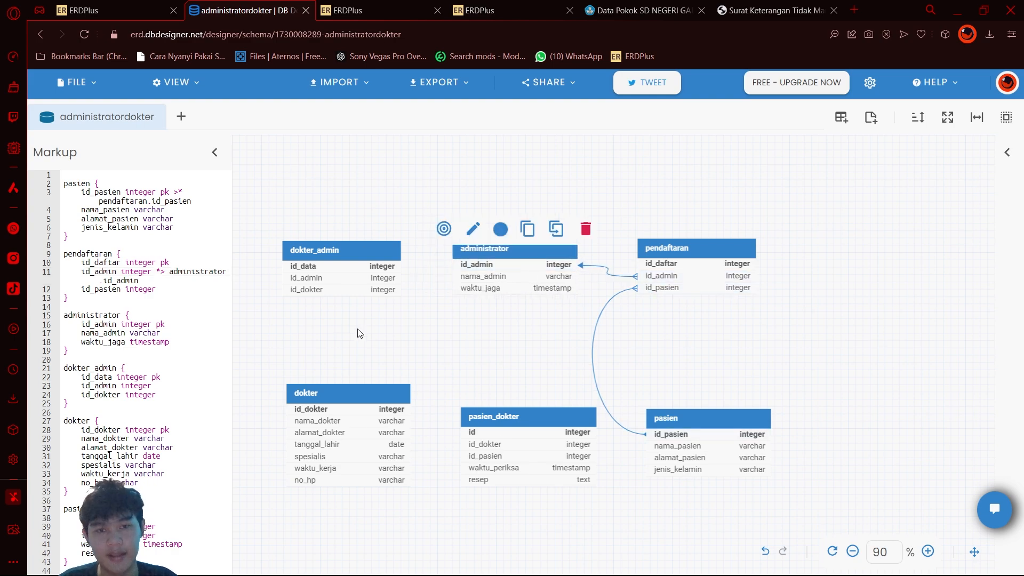
Step: Switch to the ERDPlus diagram to check the relationships between the entities, and return to the DB Designer schema
key(ctrl+shift+Tab)
key(ctrl+Tab)
key(ctrl+shift+Tab)
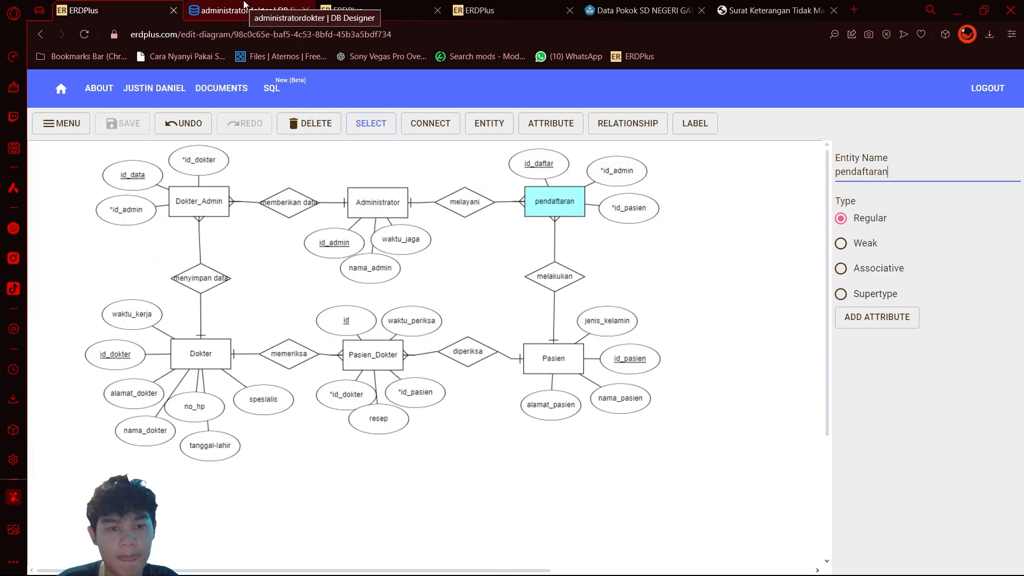
key(ctrl+Tab)
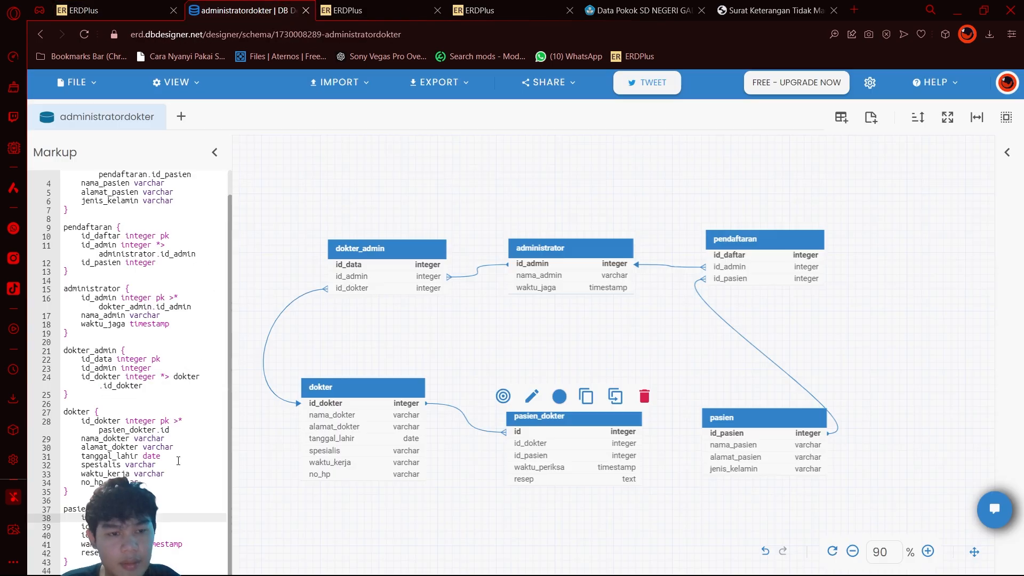
Step: Link pasien_dokter's id_pasien to pasien's id_pasien with a *> relation in the markup
click(520, 507)
scroll(491, 523, down, 2)
scroll(507, 516, up, 1)
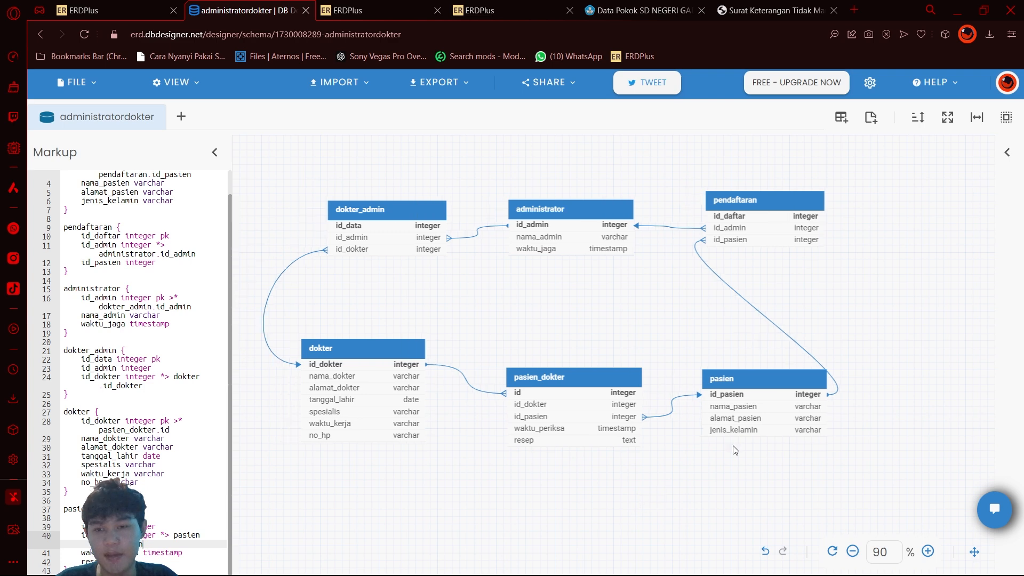
Step: Shift pendaftaran and pasien right so their connector curves around the outside, and nudge pasien_dokter slightly left
drag(750, 385, 754, 385)
drag(758, 206, 772, 204)
mouse_move(631, 380)
mouse_down()
mouse_move(606, 371)
mouse_move(625, 378)
mouse_up()
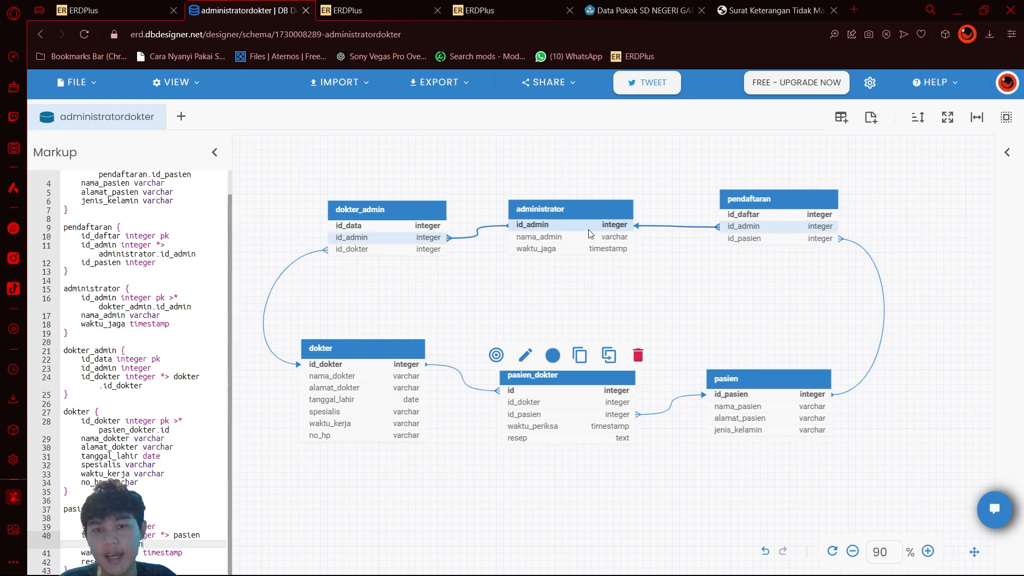
Step: Nudge dokter_admin up and left and dokter slightly right to even out the spacing of their connectors
drag(383, 203, 373, 198)
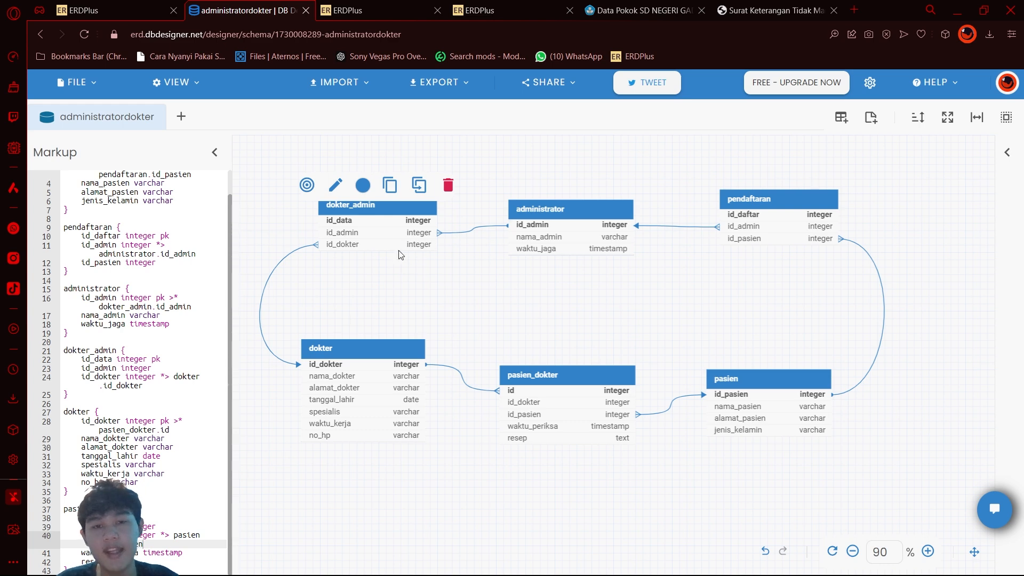
drag(376, 207, 371, 206)
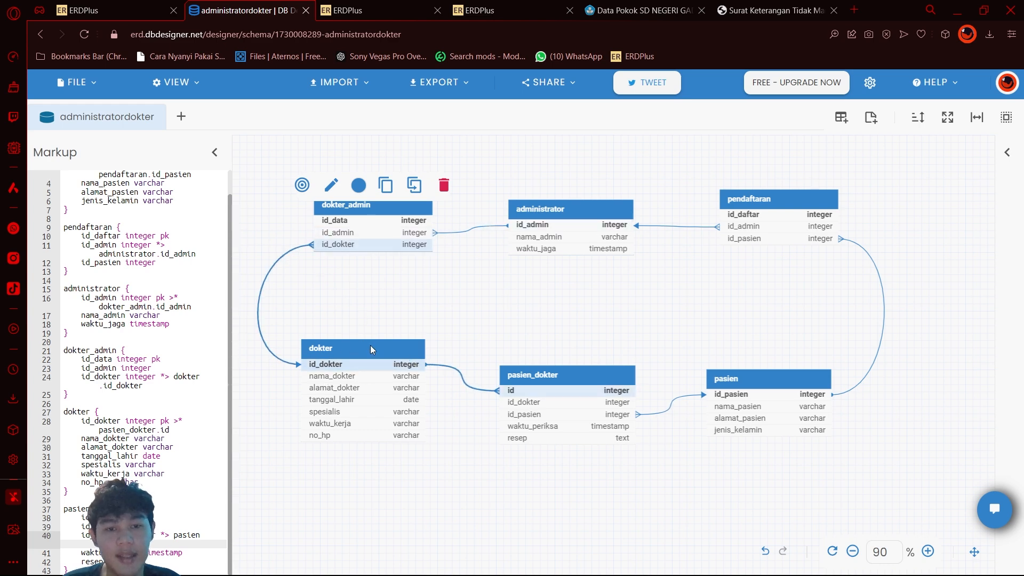
drag(372, 350, 376, 345)
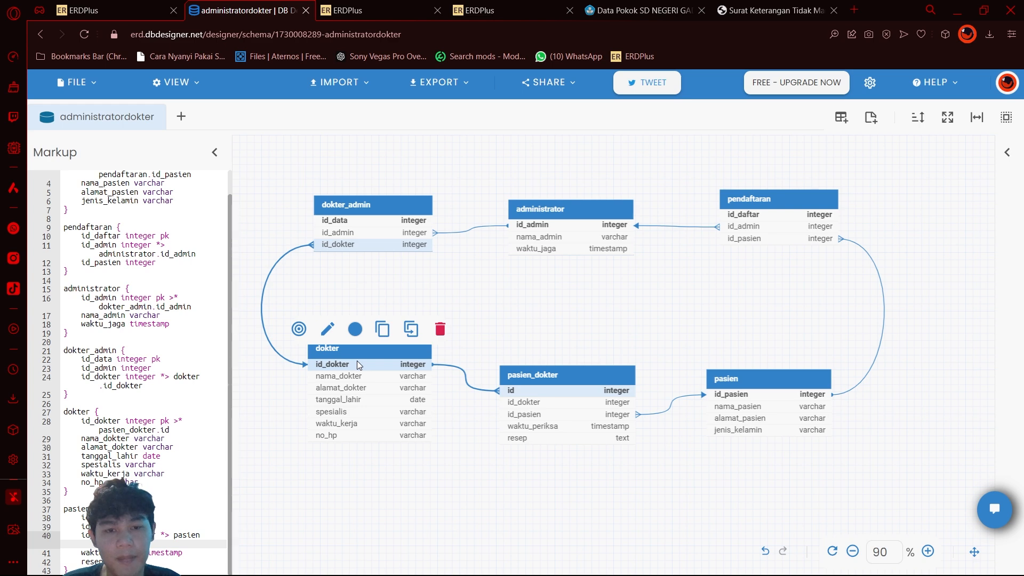
drag(359, 201, 360, 199)
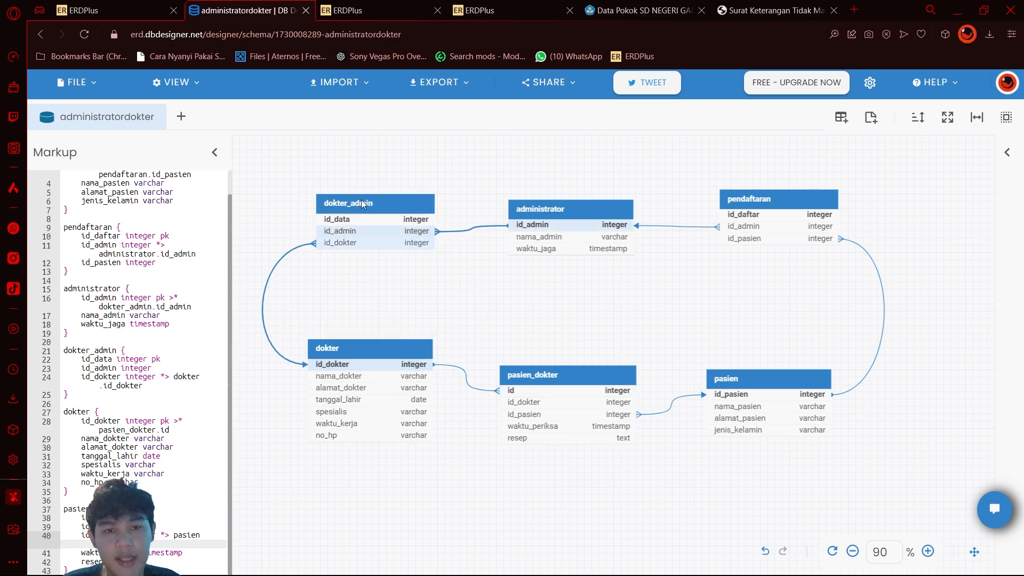
click(362, 203)
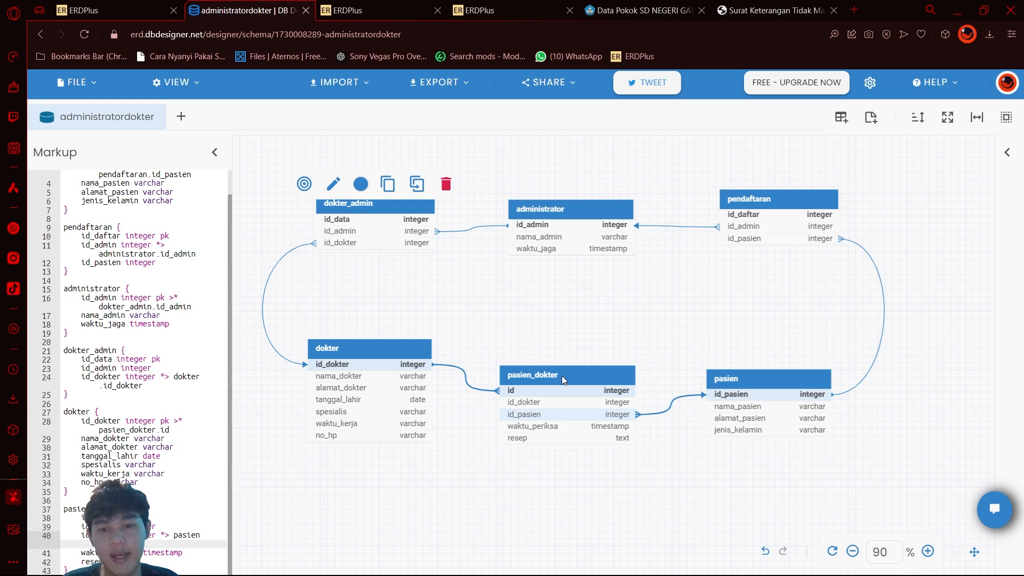
Step: Move dokter and pasien_dokter down to bring them closer in line with the pasien table
drag(561, 376, 560, 373)
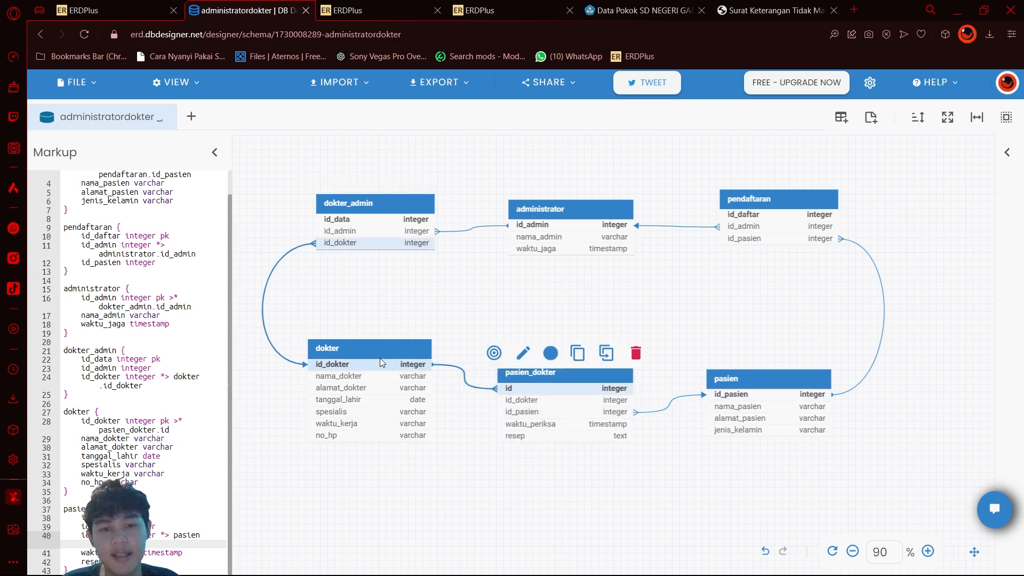
drag(380, 358, 374, 376)
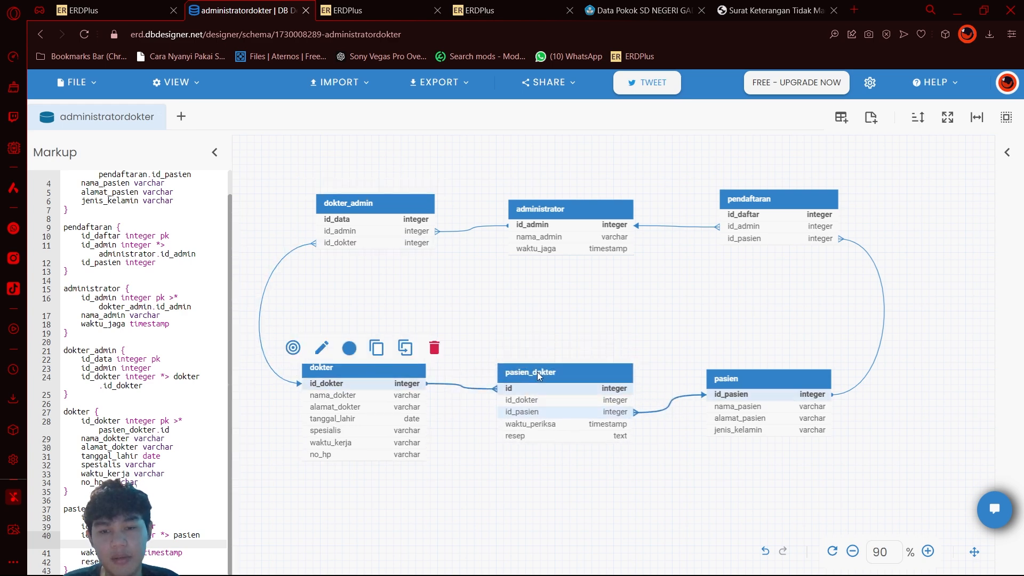
drag(537, 375, 535, 387)
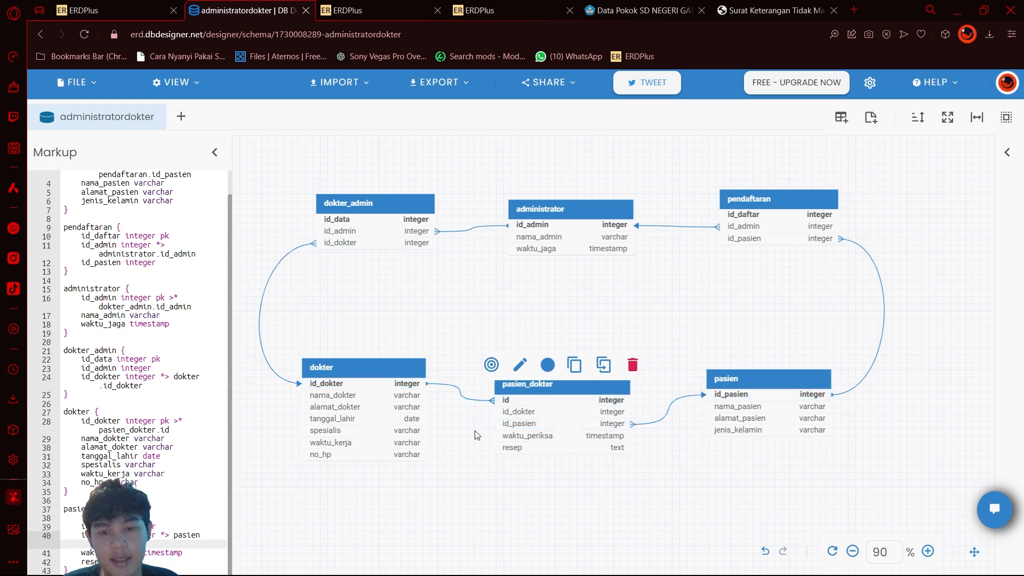
Step: Change the relation target of dokter's id_dokter in the markup to pasien_dokter.id_dokter
click(390, 365)
scroll(197, 453, down, 1)
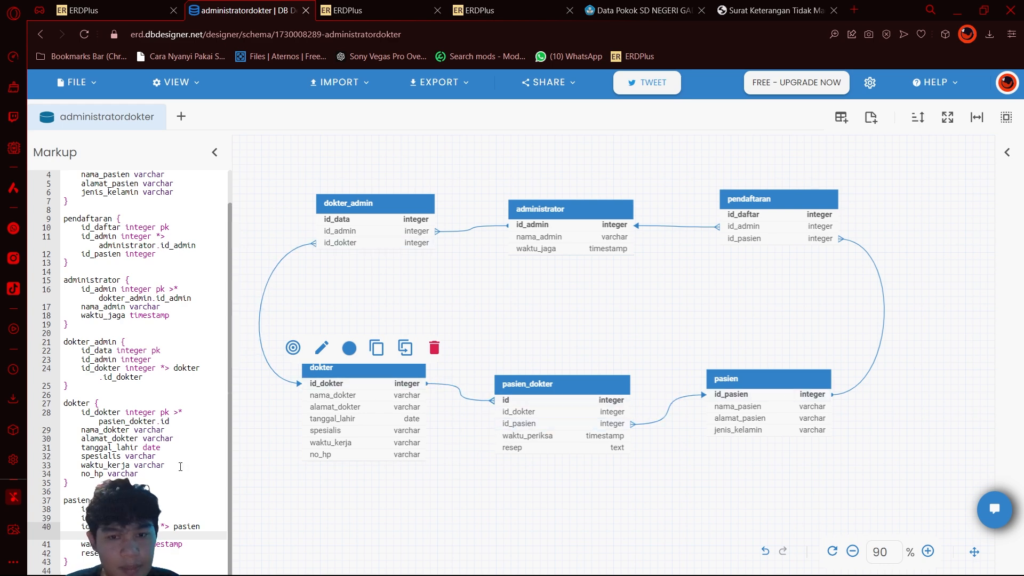
click(190, 418)
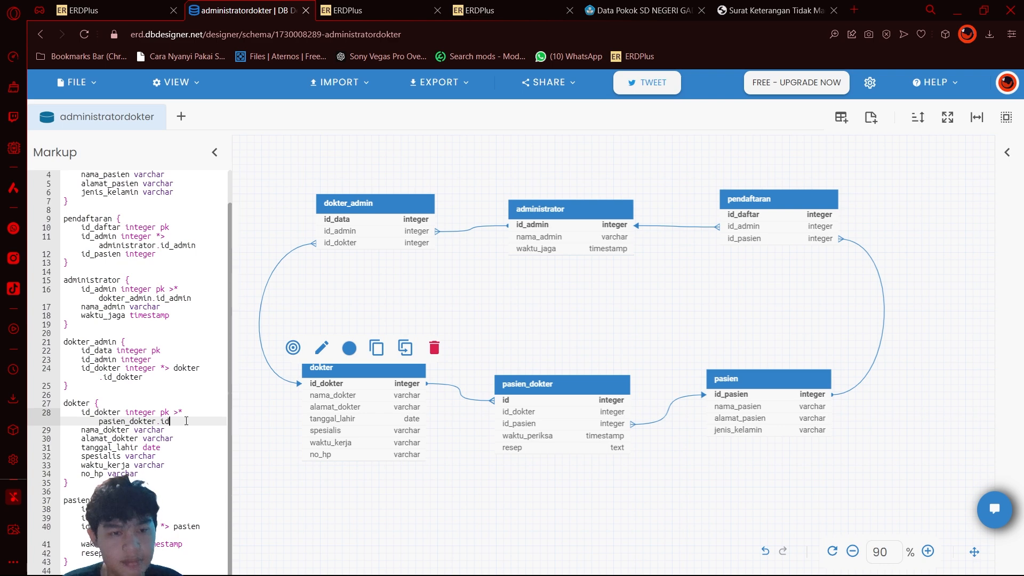
text(_dokter)
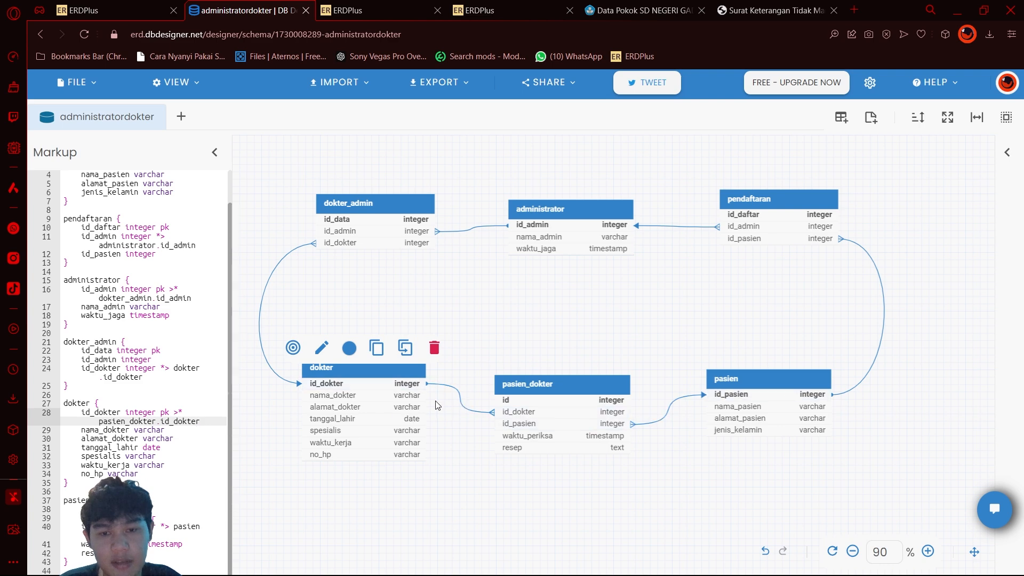
Step: Nudge pasien_dokter slightly down and right and pasien slightly right, and move administrator up above the neighbouring dokter_admin and pendaftaran tables
drag(553, 388, 546, 388)
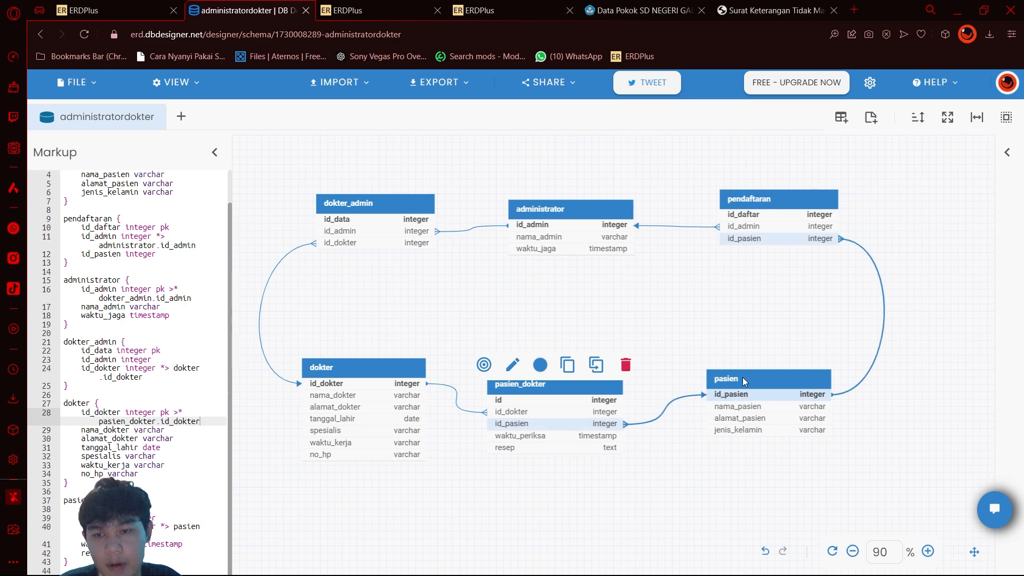
drag(743, 377, 745, 376)
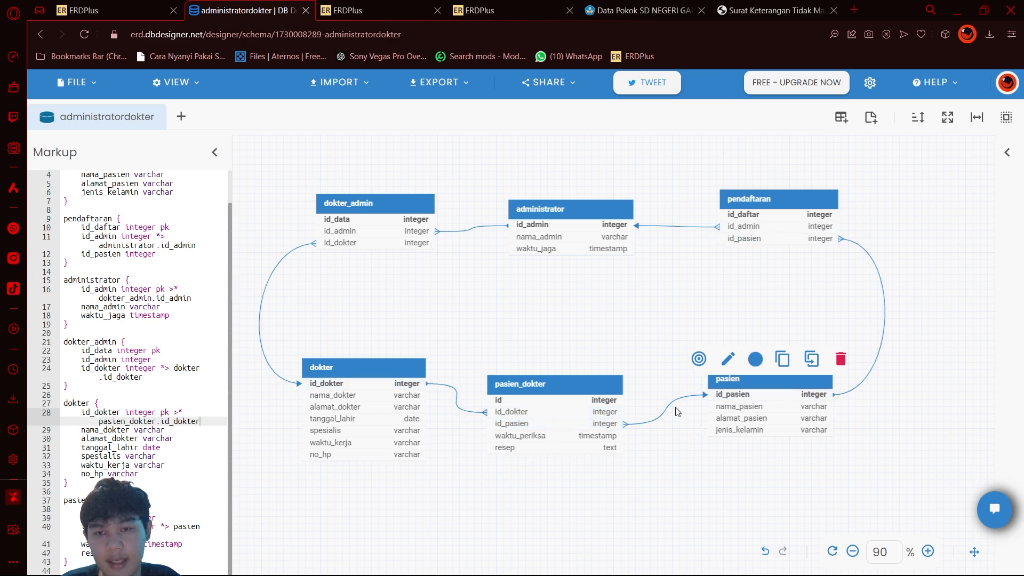
drag(574, 384, 585, 389)
drag(572, 216, 567, 189)
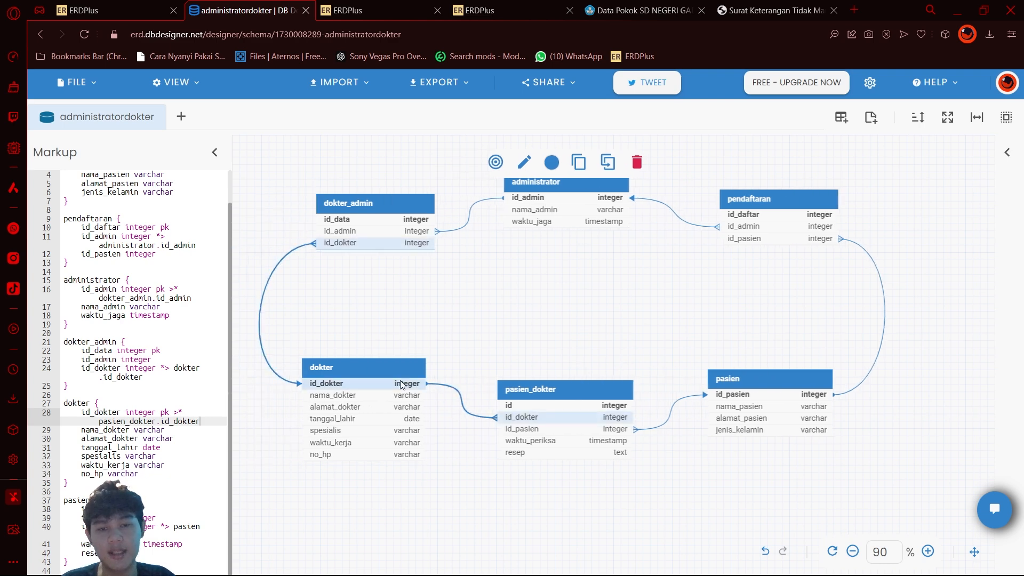
click(330, 363)
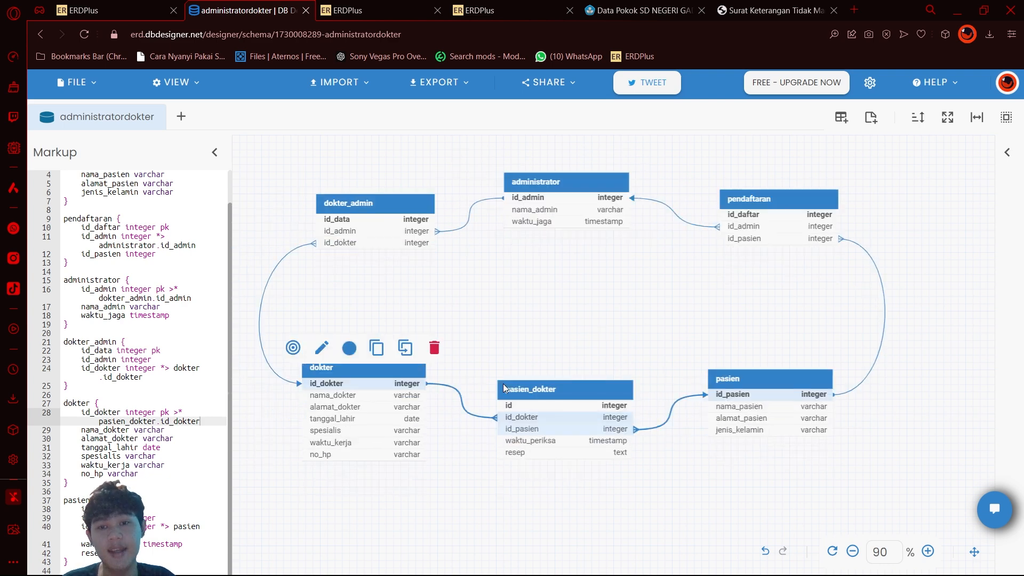
scroll(150, 376, up, 1)
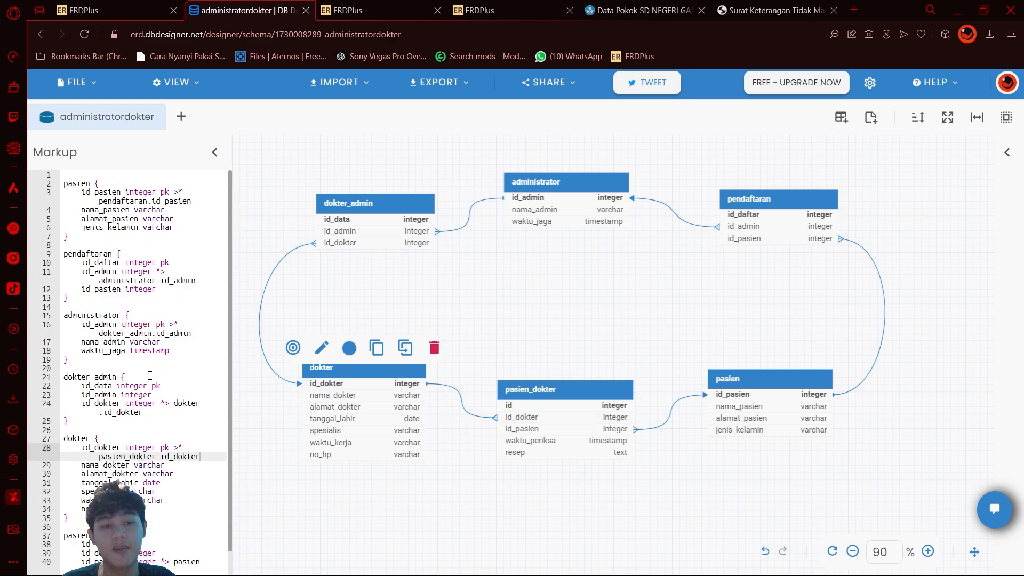
scroll(148, 344, down, 1)
scroll(147, 344, up, 1)
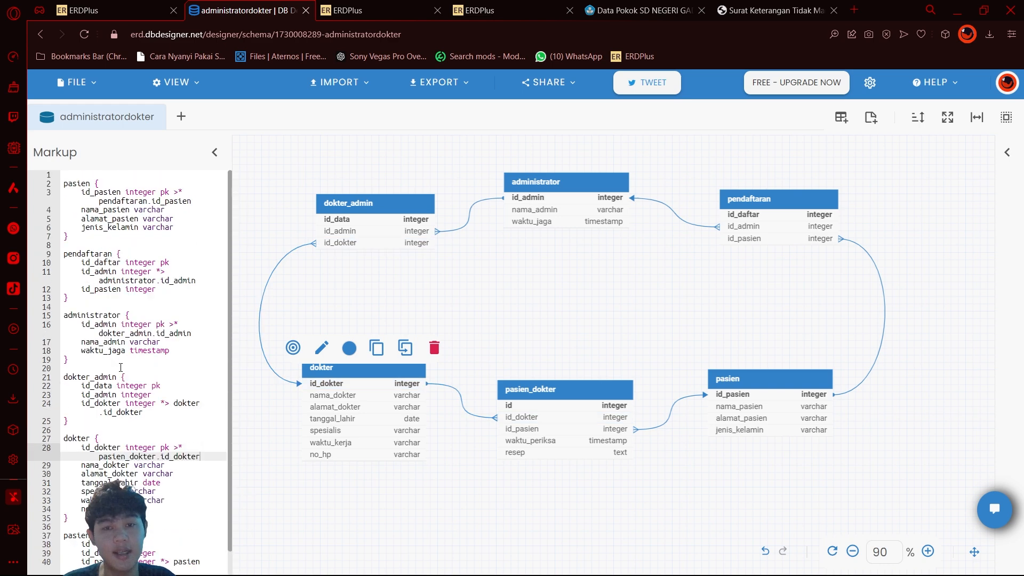